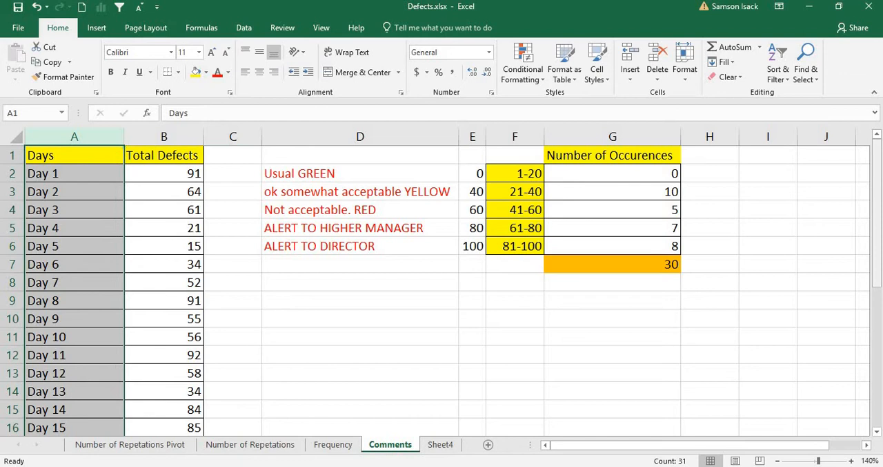
# Examine the total defects formula and the occurrence counts beside each defect range in F2:G6.
pyautogui.moveTo(877, 174); pyautogui.dragTo(877, 146)
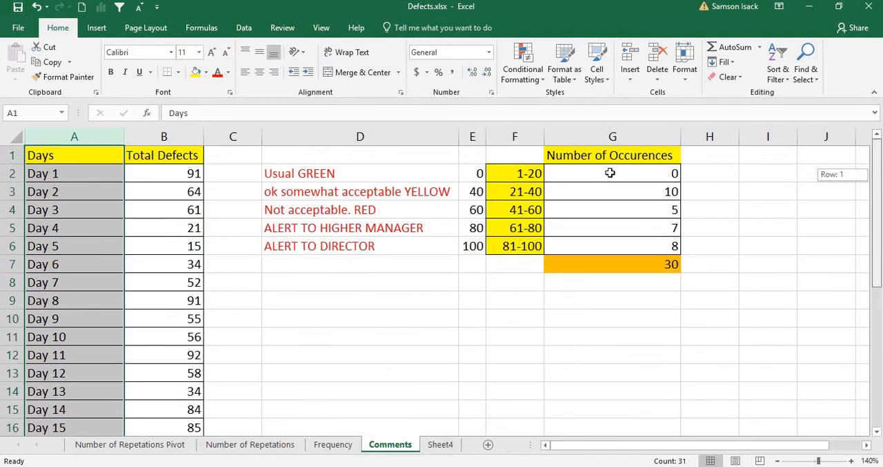
pyautogui.click(180, 172)
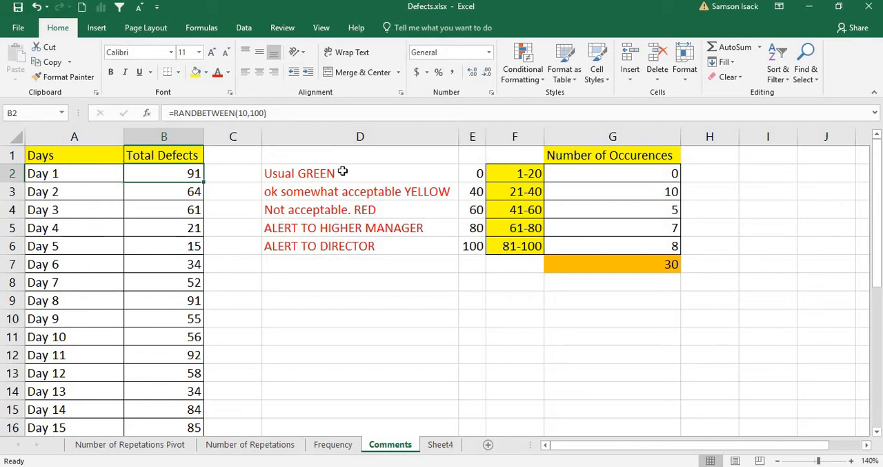
pyautogui.click(583, 176)
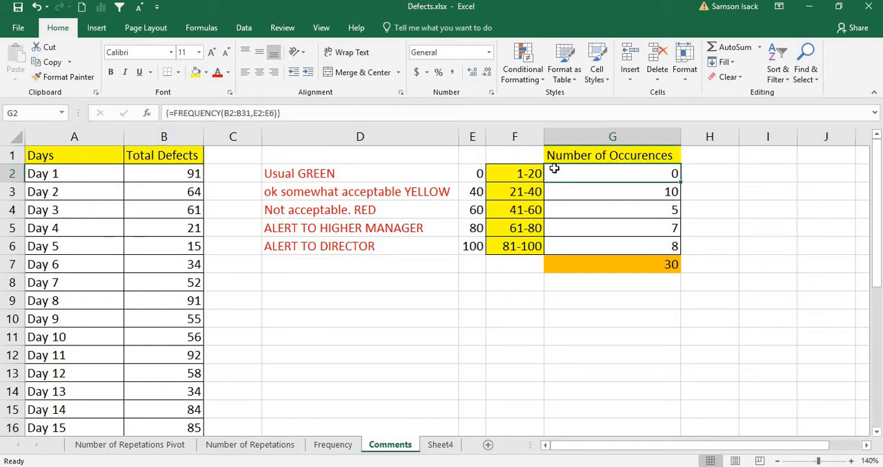
pyautogui.moveTo(524, 174); pyautogui.dragTo(612, 242)
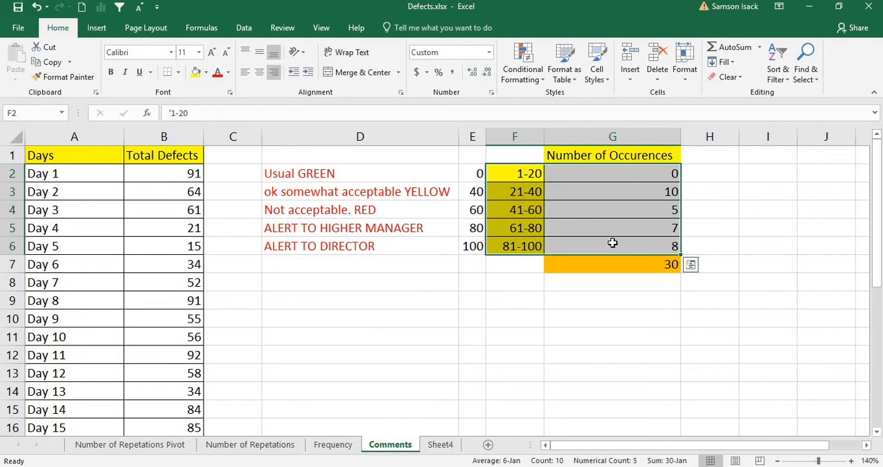
pyautogui.click(526, 176)
pyautogui.click(622, 176)
pyautogui.click(513, 173)
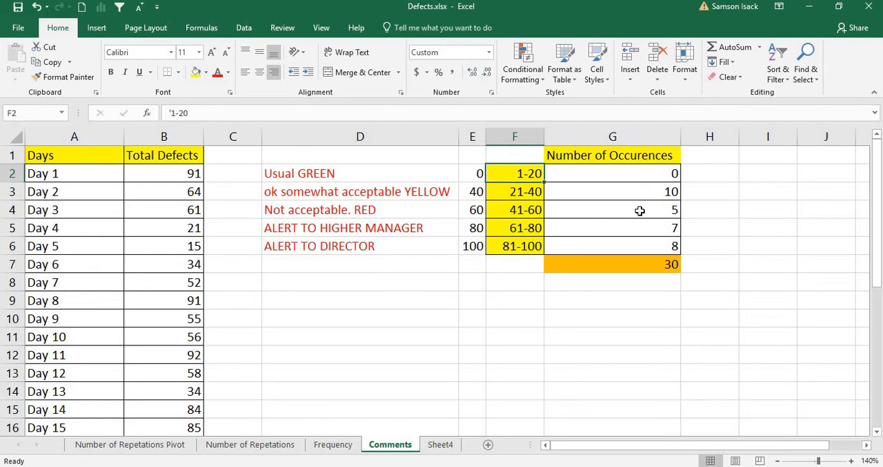
pyautogui.click(648, 191)
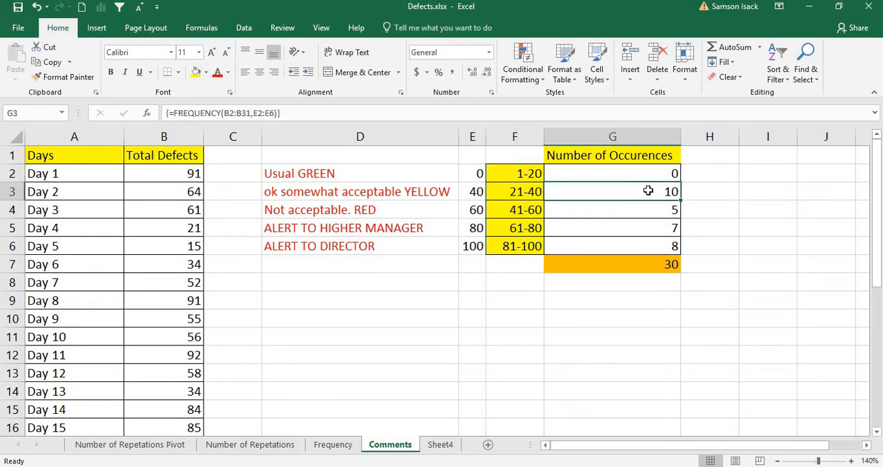
pyautogui.click(539, 191)
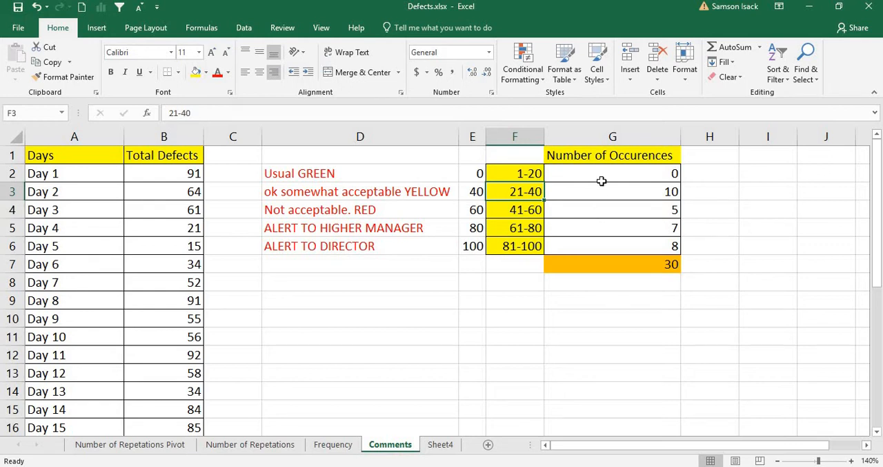
pyautogui.moveTo(601, 180); pyautogui.dragTo(604, 246)
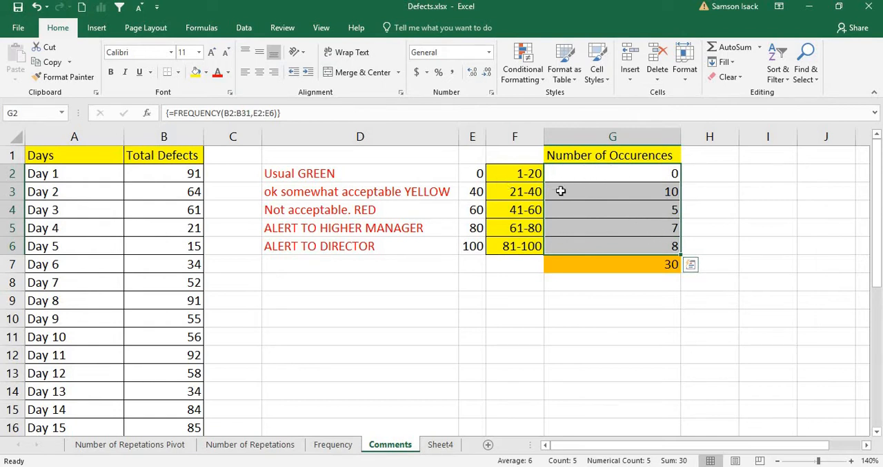
pyautogui.moveTo(517, 173); pyautogui.dragTo(621, 247)
pyautogui.click(599, 181)
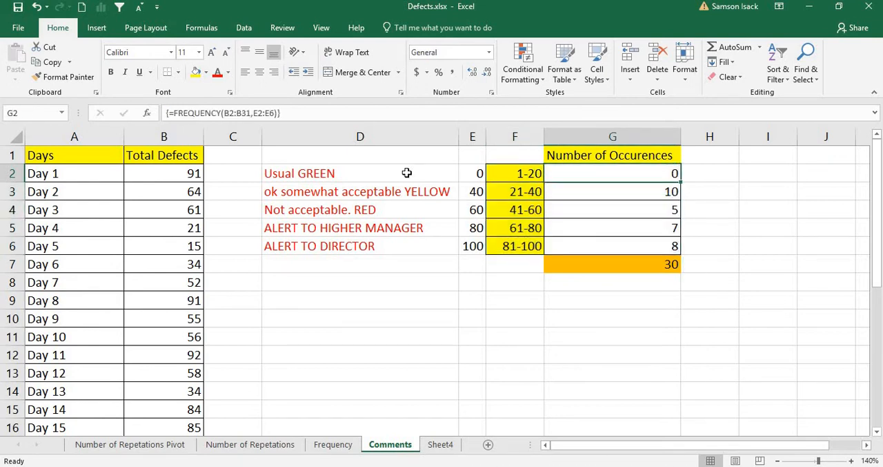
# Compare each status note in D2:D6 with its matching defect range in column F.
pyautogui.click(348, 176)
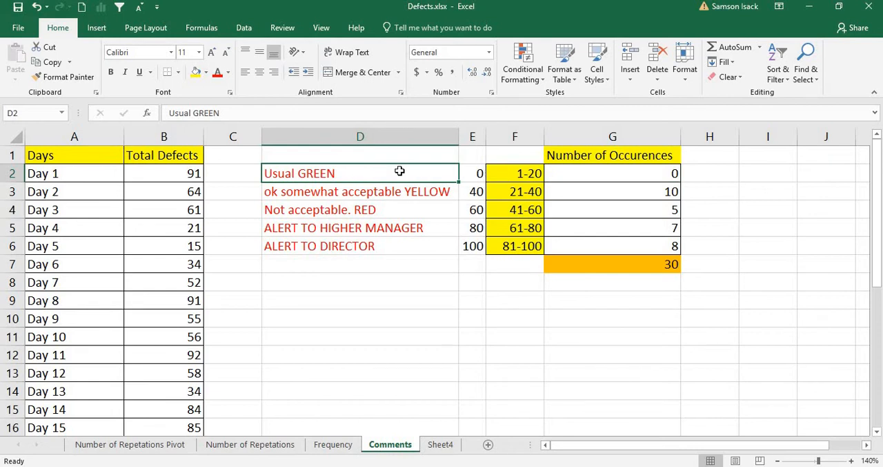
pyautogui.click(353, 192)
pyautogui.click(525, 191)
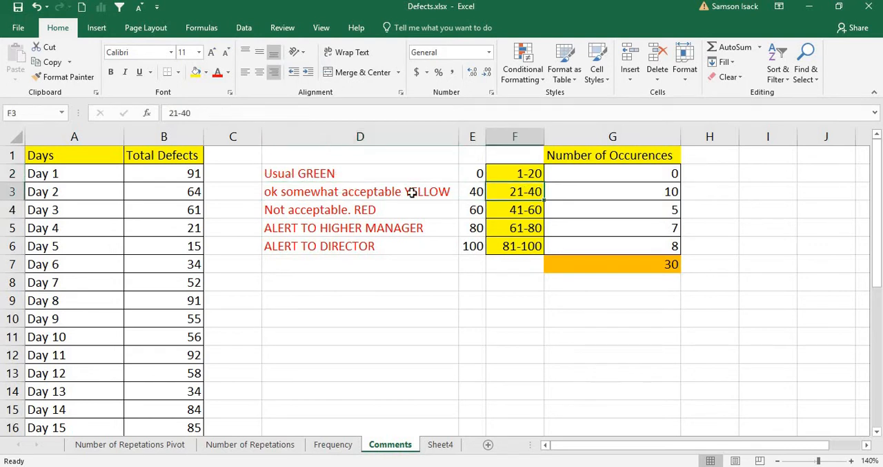
pyautogui.click(393, 193)
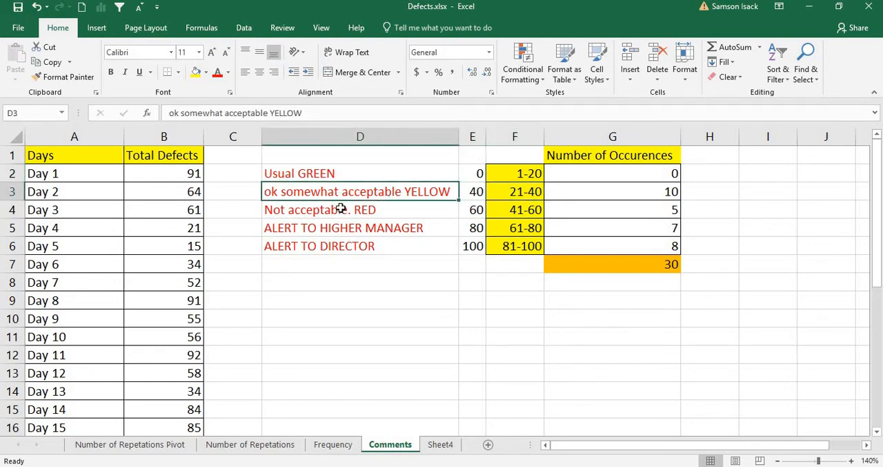
pyautogui.click(428, 209)
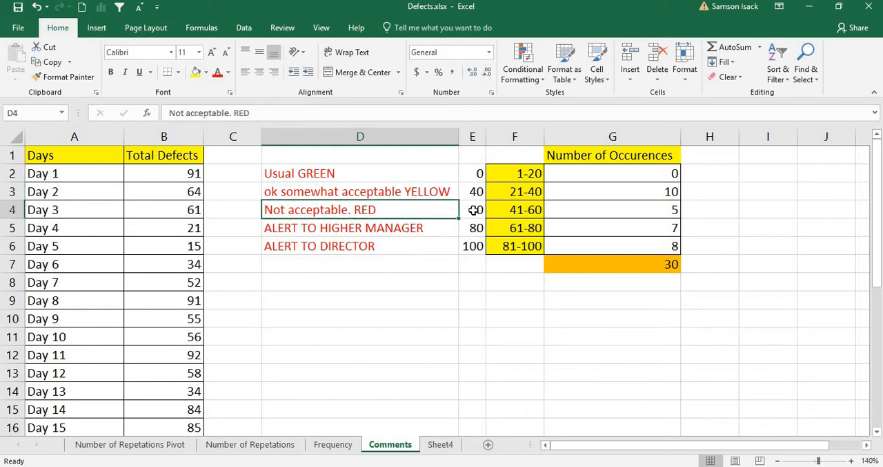
pyautogui.click(527, 210)
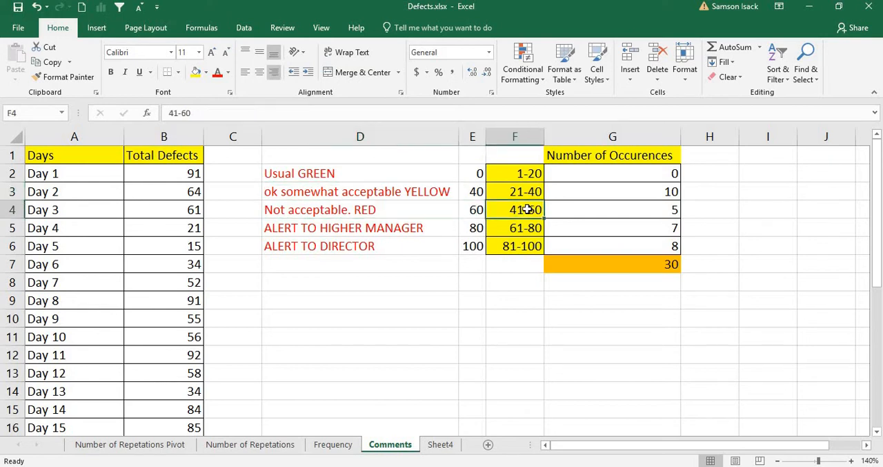
pyautogui.click(394, 212)
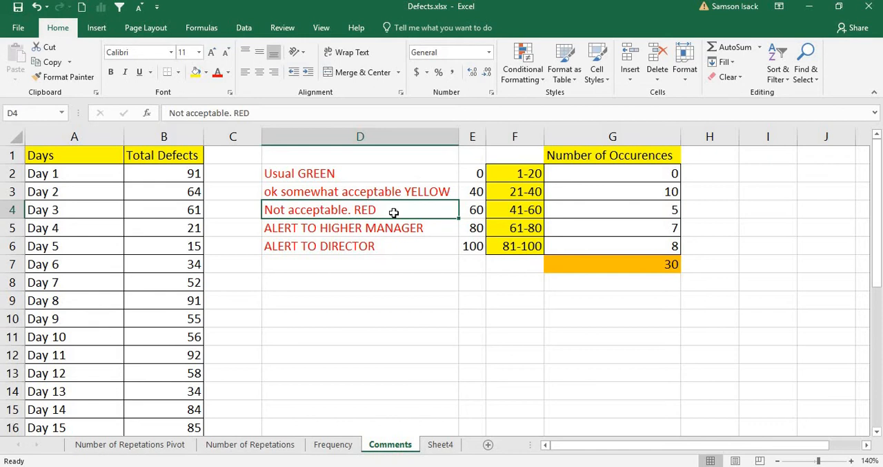
pyautogui.click(511, 228)
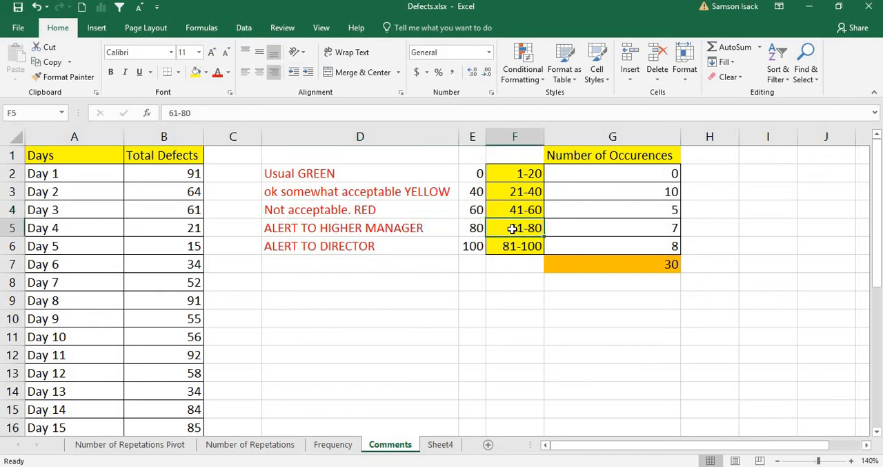
pyautogui.click(418, 226)
pyautogui.click(519, 248)
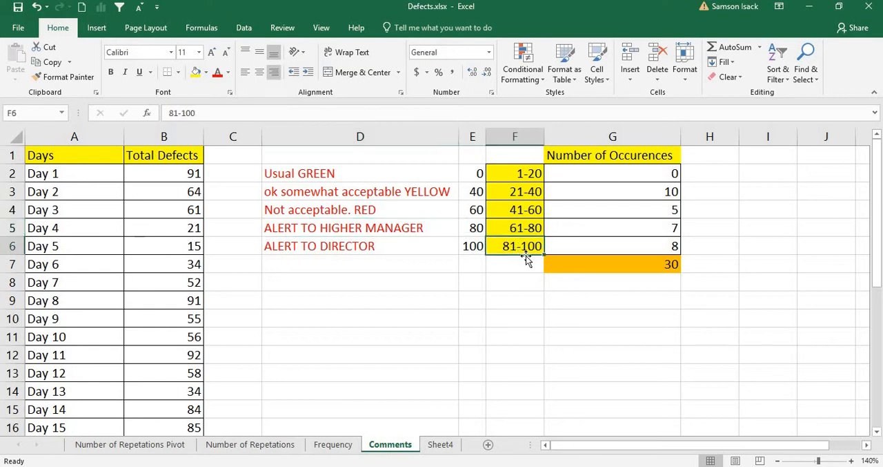
pyautogui.click(403, 243)
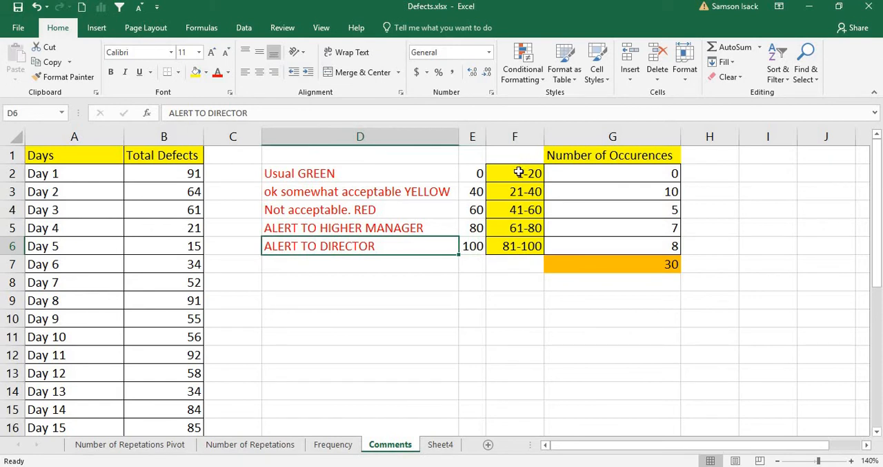
pyautogui.click(517, 173)
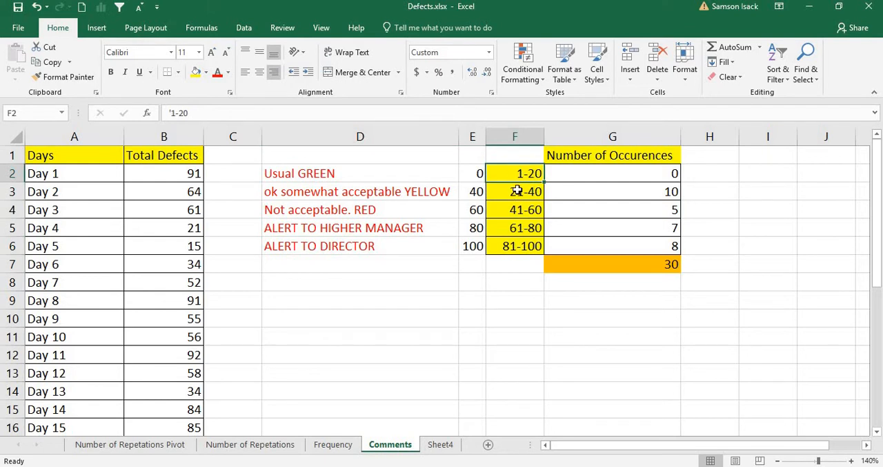
pyautogui.click(517, 191)
pyautogui.moveTo(436, 177); pyautogui.dragTo(430, 236)
pyautogui.click(525, 174)
# Copy the note text "Usual GREEN" from the contents of cell D2.
pyautogui.click(404, 178)
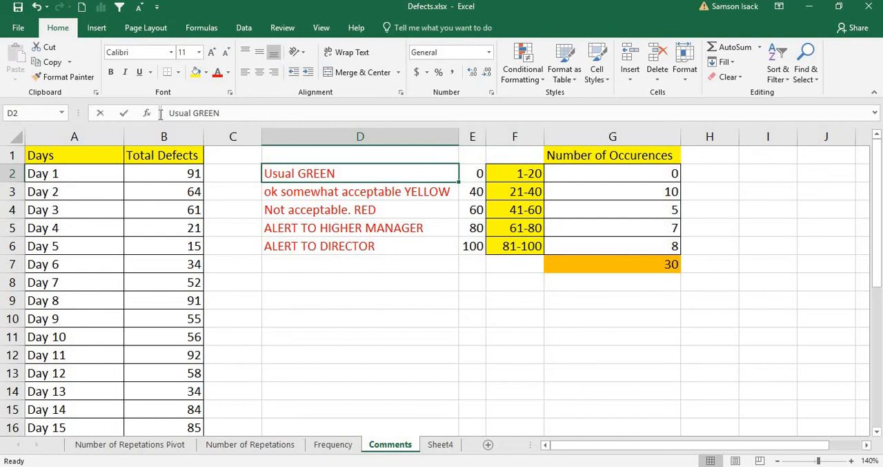
pyautogui.moveTo(170, 114); pyautogui.dragTo(205, 116)
pyautogui.rightClick(206, 117)
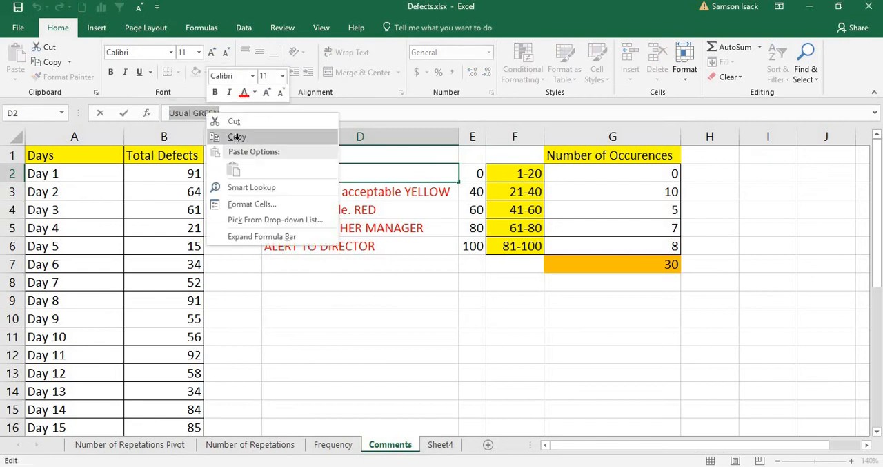
pyautogui.click(236, 136)
# Insert a comment on the 1-20 range in cell F2 and paste "Usual GREEN" into it.
pyautogui.click(524, 176)
pyautogui.rightClick(525, 176)
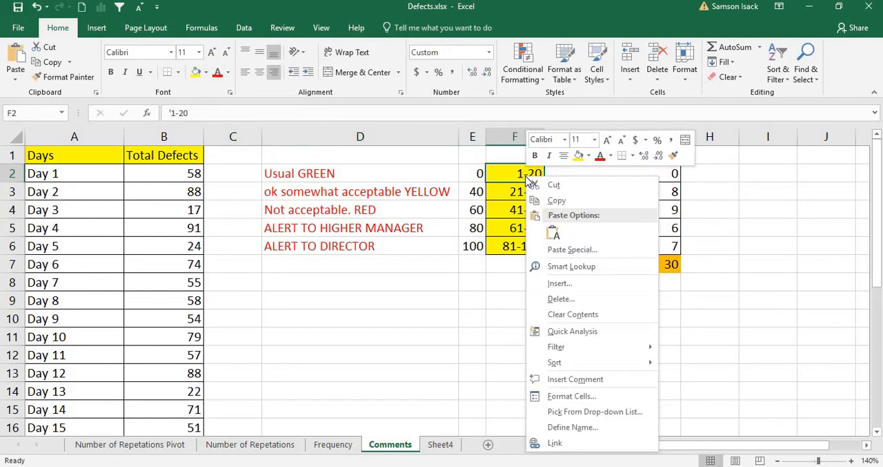
pyautogui.click(595, 381)
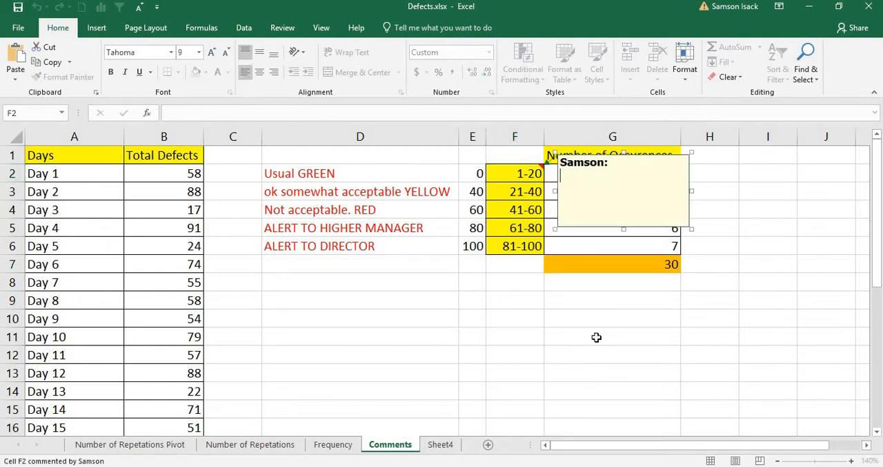
pyautogui.doubleClick(569, 165)
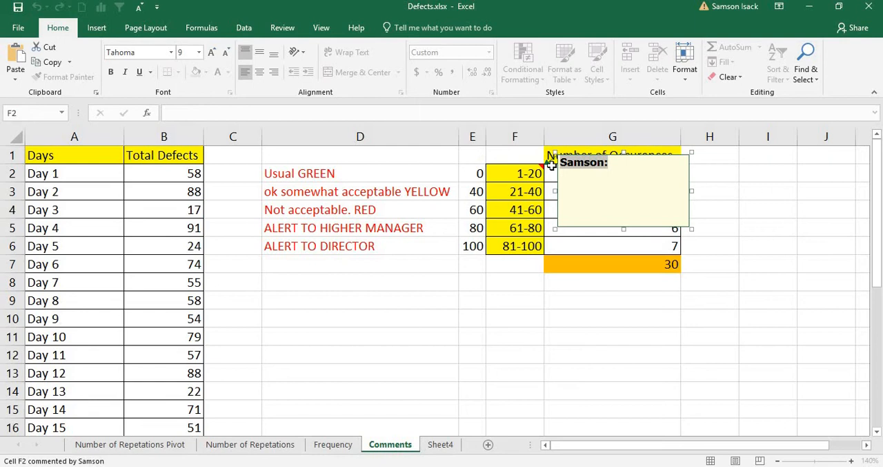
pyautogui.click(592, 179)
pyautogui.moveTo(619, 163); pyautogui.dragTo(575, 160)
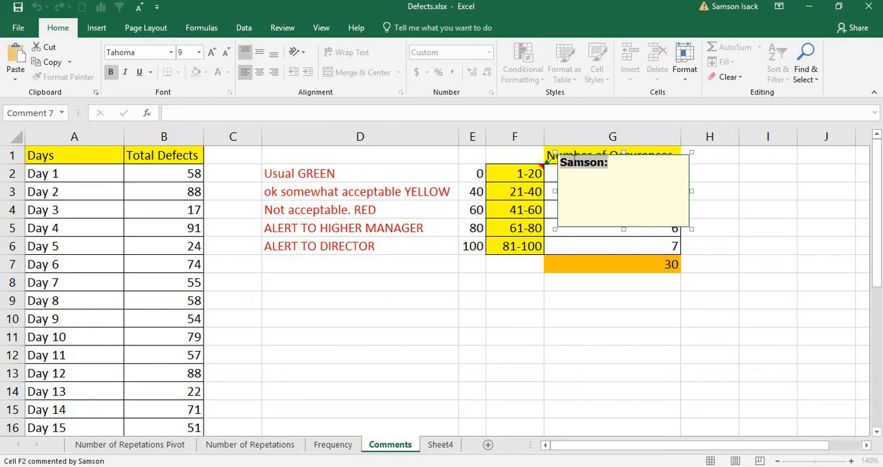
pyautogui.click(641, 171)
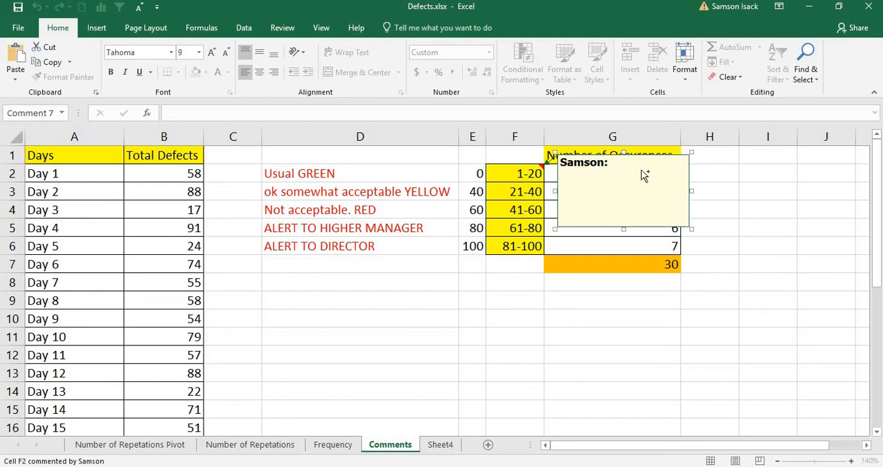
pyautogui.hotkey('ctrl', 'v')
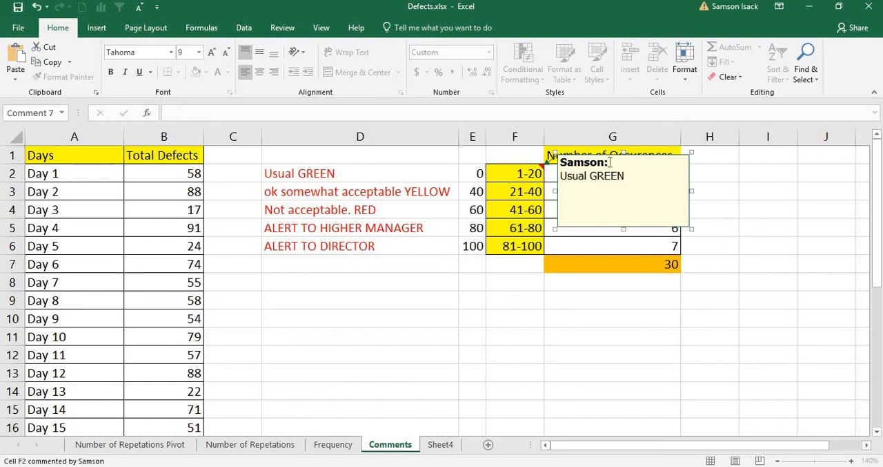
# Replace the author name in the F2 comment with a leading "--" on the note's line, and finish editing it.
pyautogui.moveTo(611, 162); pyautogui.dragTo(561, 162)
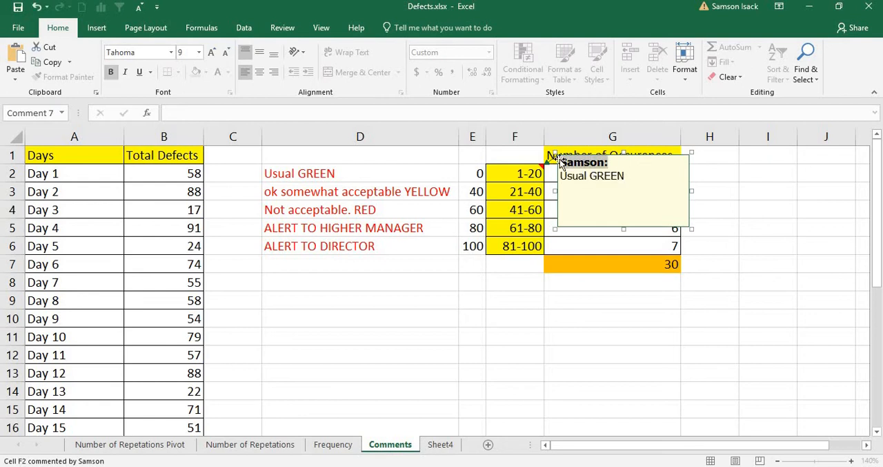
pyautogui.press('Delete')
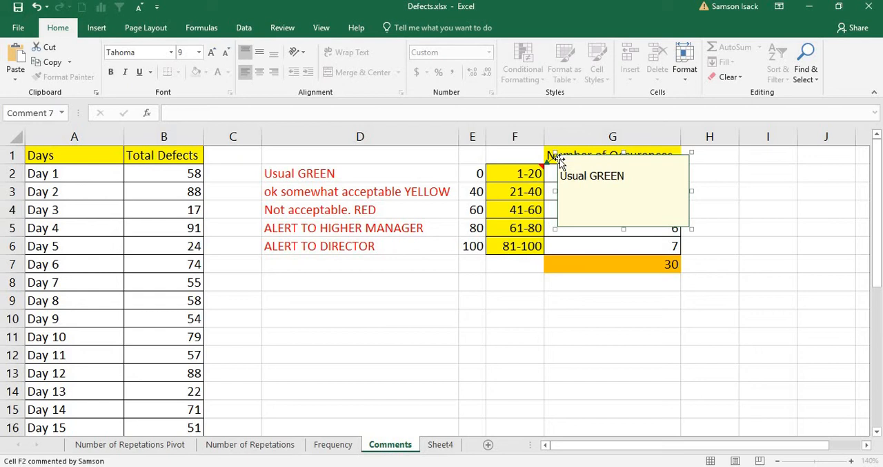
pyautogui.press('Delete')
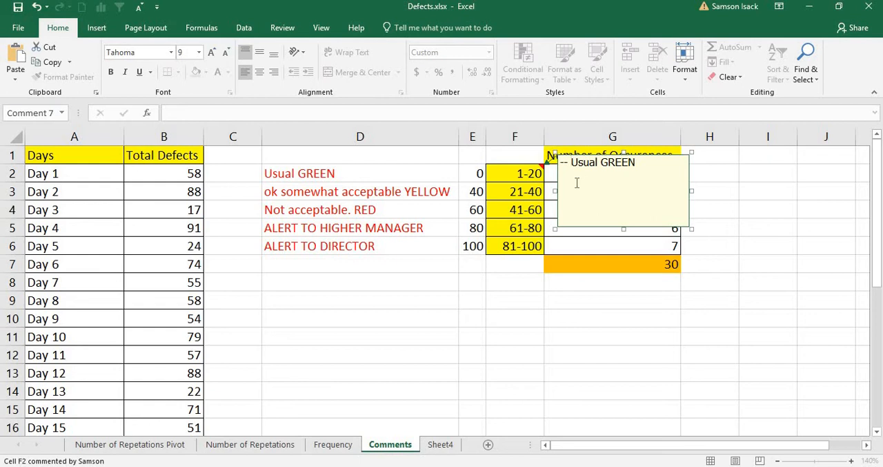
pyautogui.click(536, 192)
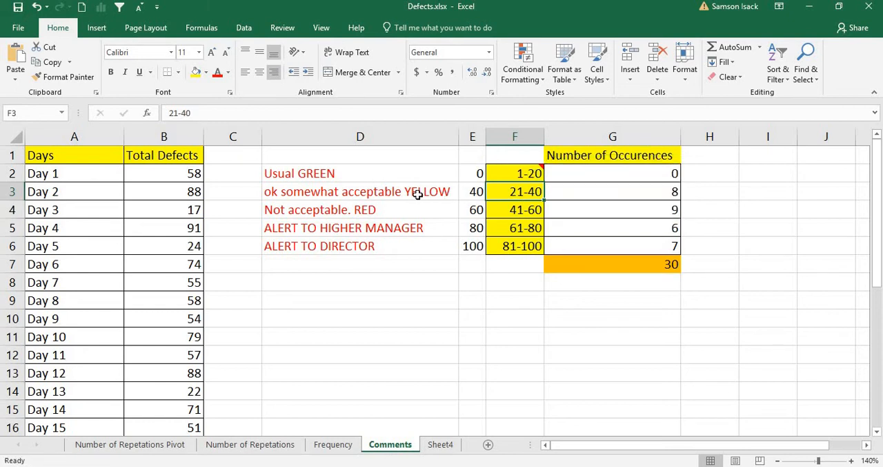
# Copy the note text "ok somewhat acceptable YELLOW" from inside cell D3.
pyautogui.click(454, 191)
pyautogui.doubleClick(455, 191)
pyautogui.moveTo(455, 191); pyautogui.dragTo(244, 175)
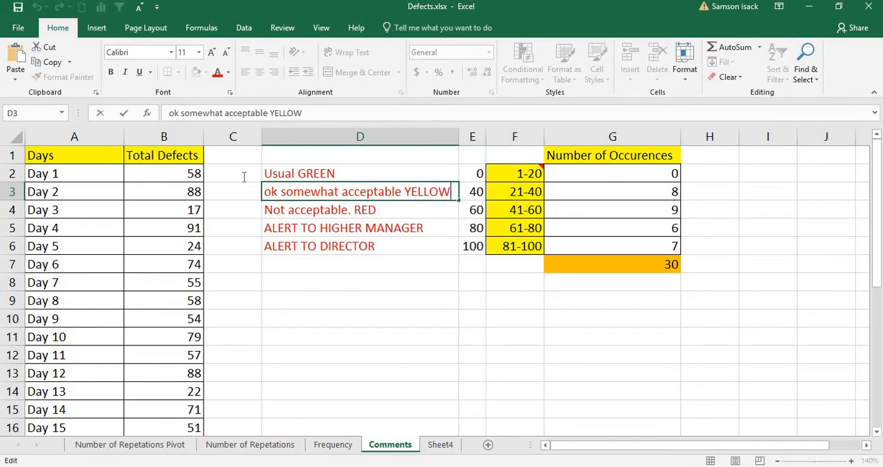
pyautogui.rightClick(361, 194)
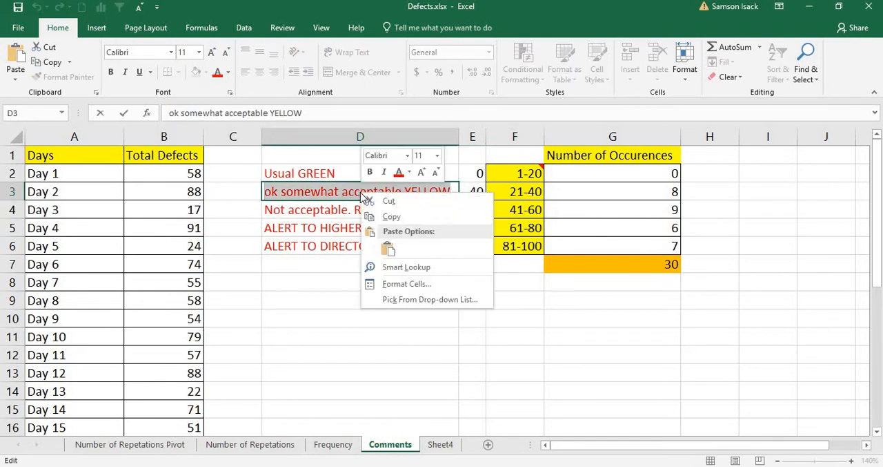
pyautogui.click(399, 218)
# Insert a comment on the 21-40 range in cell F3 and paste "ok somewhat acceptable YELLOW" into it.
pyautogui.click(524, 191)
pyautogui.rightClick(524, 191)
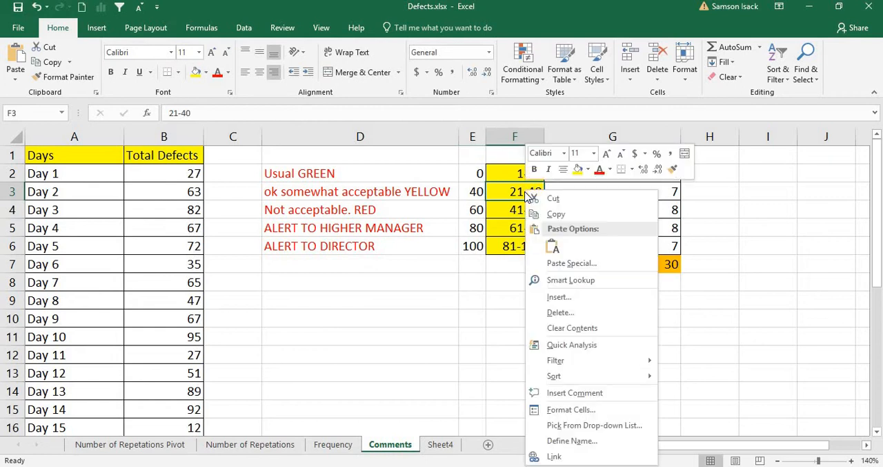
pyautogui.click(594, 392)
pyautogui.rightClick(608, 202)
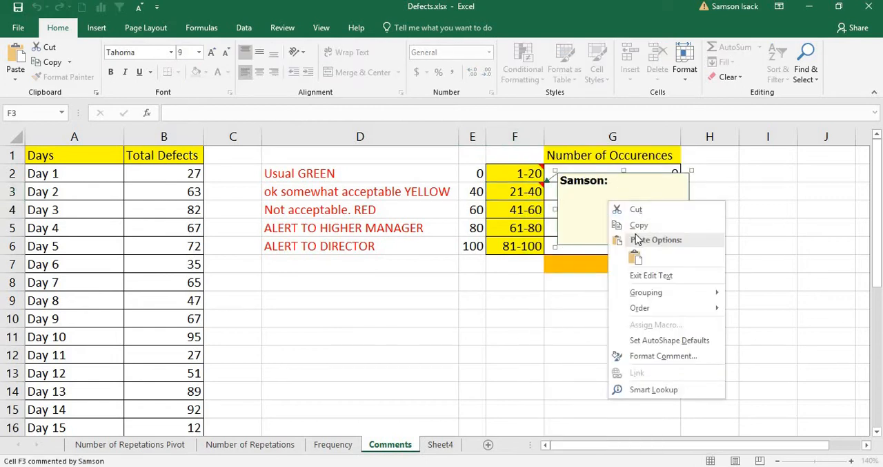
pyautogui.click(635, 257)
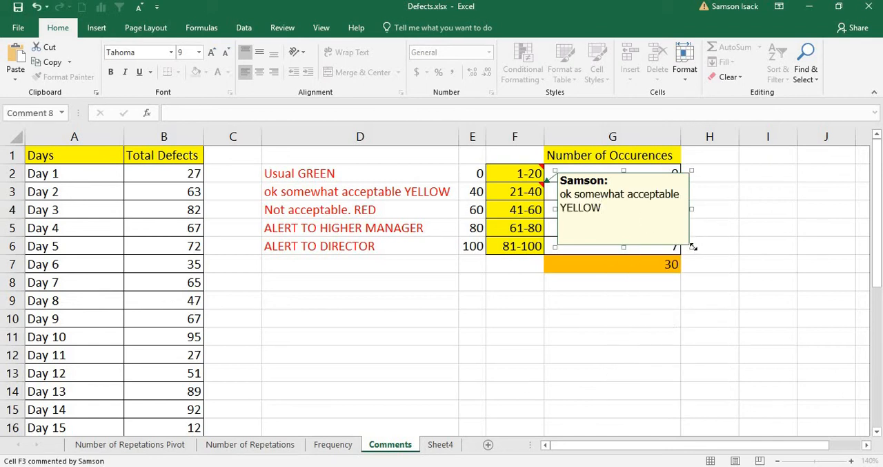
# Widen and shorten the F3 comment box so its note fits on one line, and finish editing it.
pyautogui.moveTo(692, 247); pyautogui.dragTo(750, 216)
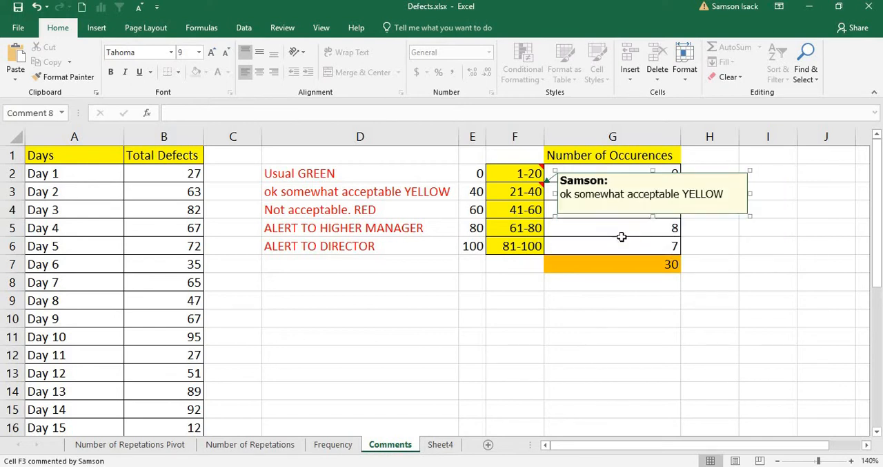
pyautogui.click(512, 210)
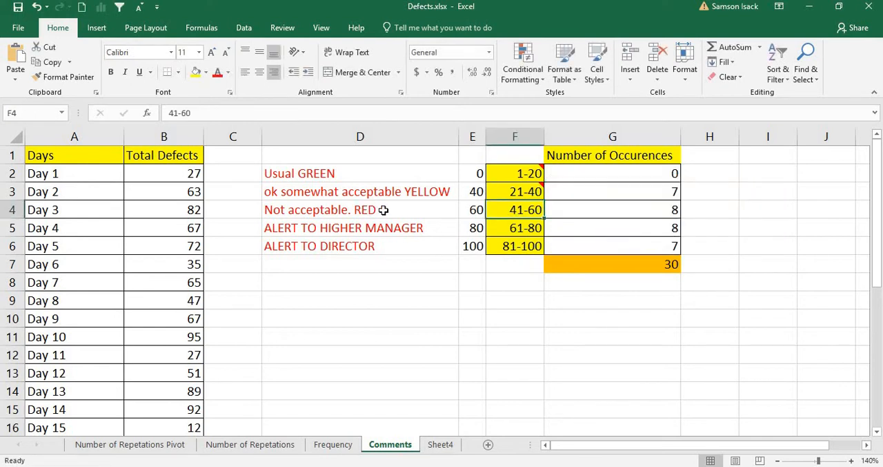
# Copy the note text "Not acceptable. RED" from inside cell D4.
pyautogui.doubleClick(384, 209)
pyautogui.moveTo(384, 209); pyautogui.dragTo(240, 194)
pyautogui.rightClick(335, 208)
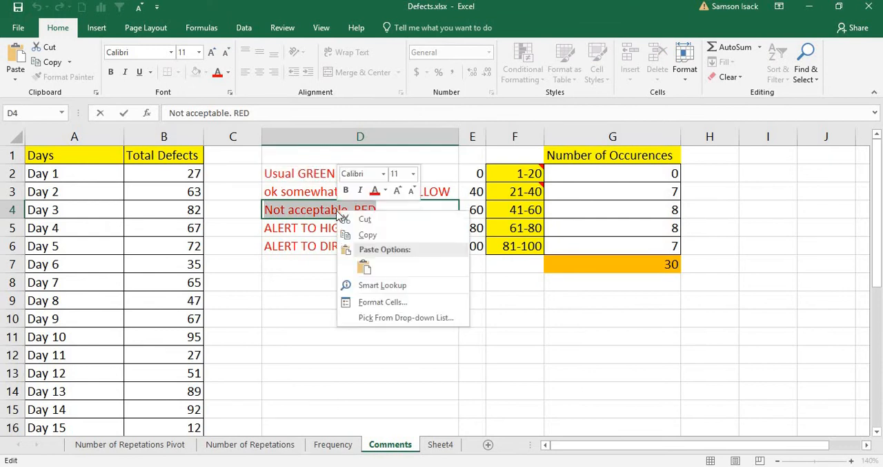
pyautogui.click(356, 236)
# Insert a comment on the 41-60 range in cell F4 and paste "Not acceptable. RED" into it.
pyautogui.click(508, 209)
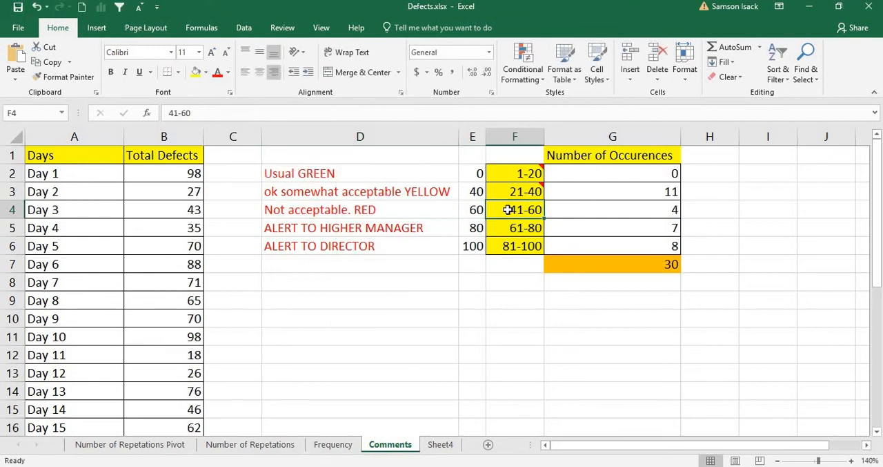
pyautogui.rightClick(509, 210)
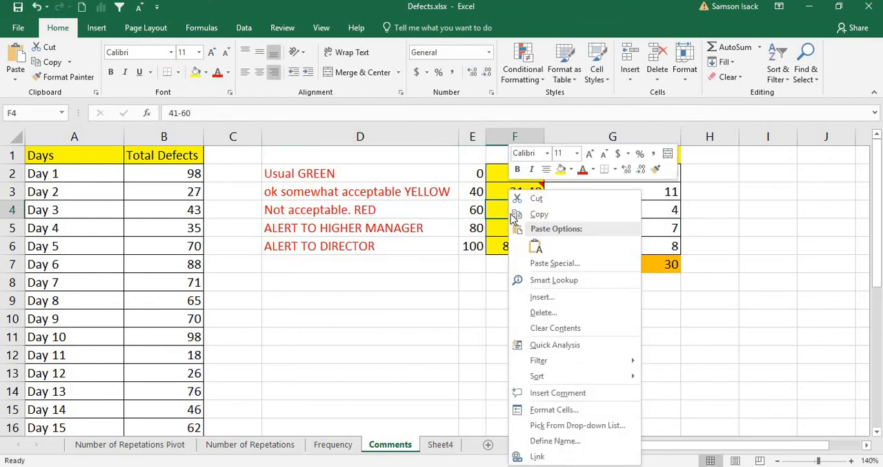
pyautogui.click(567, 392)
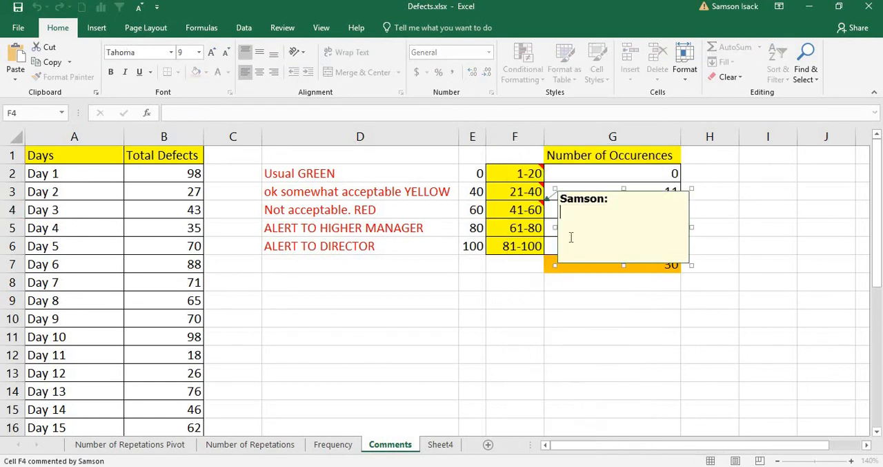
pyautogui.rightClick(583, 232)
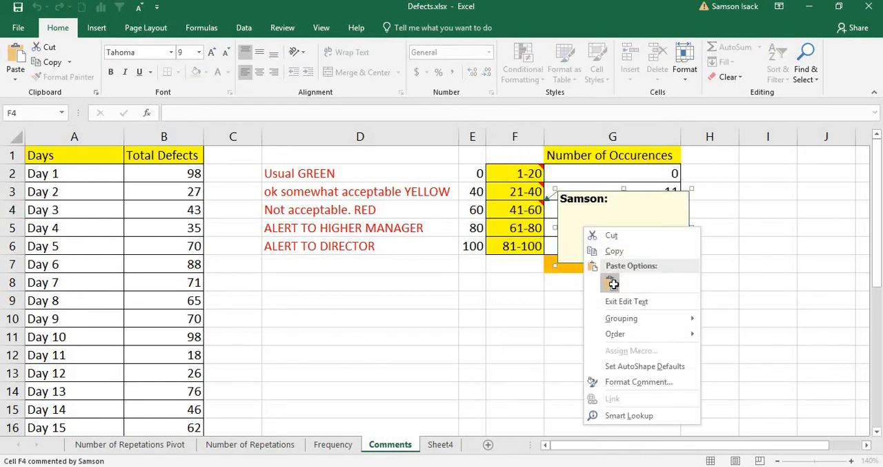
pyautogui.click(610, 286)
pyautogui.press('Escape')
pyautogui.click(516, 226)
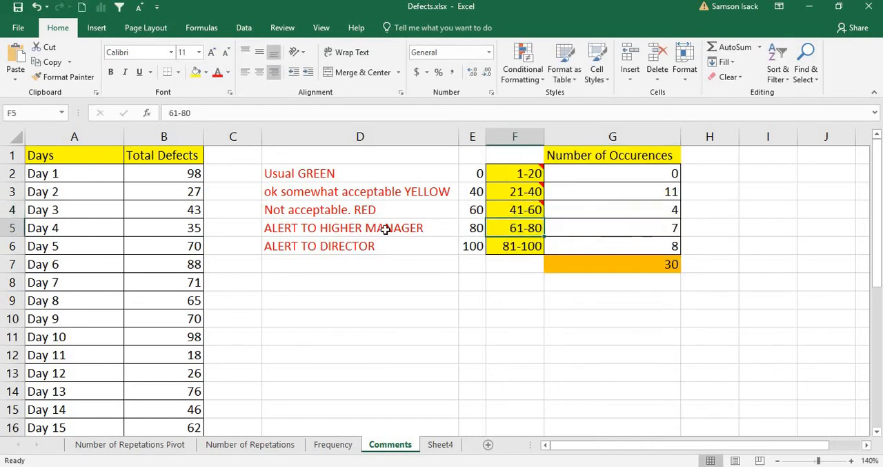
# Copy the note text "ALERT TO HIGHER MANAGER" from inside cell D5.
pyautogui.doubleClick(429, 228)
pyautogui.moveTo(429, 228); pyautogui.dragTo(205, 192)
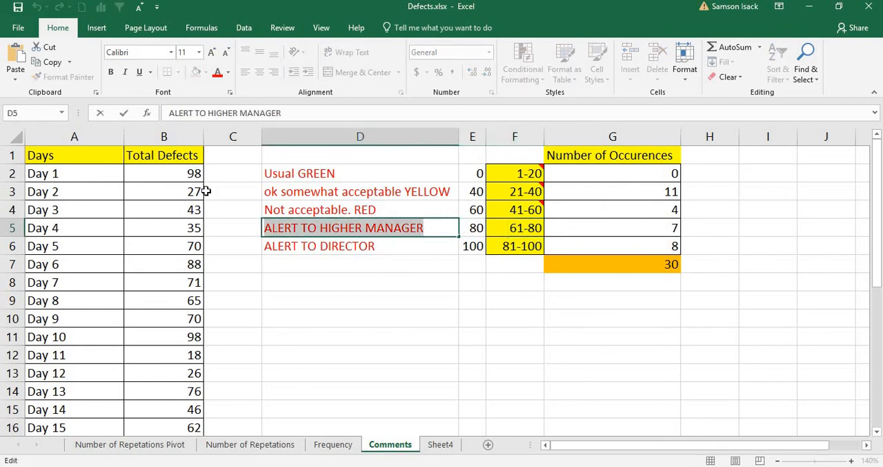
pyautogui.rightClick(314, 228)
pyautogui.click(365, 253)
# Insert a comment on the 61-80 range in cell F5 and paste "ALERT TO HIGHER MANAGER" into it.
pyautogui.click(518, 232)
pyautogui.rightClick(526, 233)
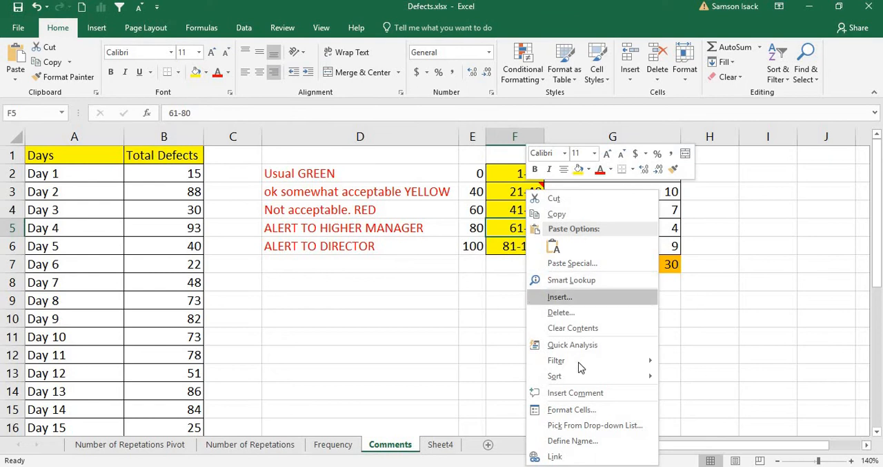
pyautogui.click(582, 393)
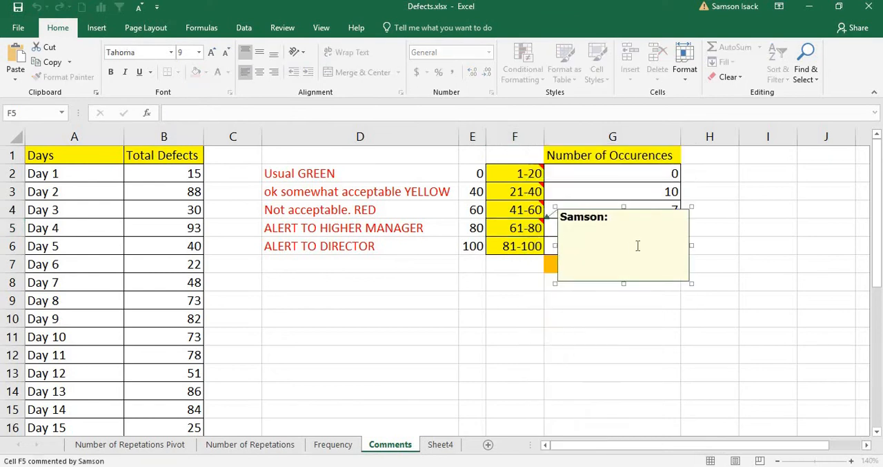
pyautogui.rightClick(638, 245)
pyautogui.click(643, 299)
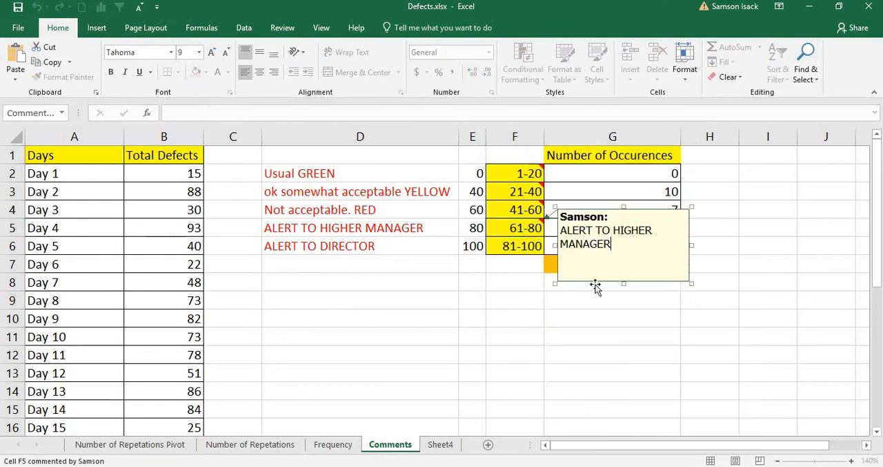
pyautogui.click(522, 248)
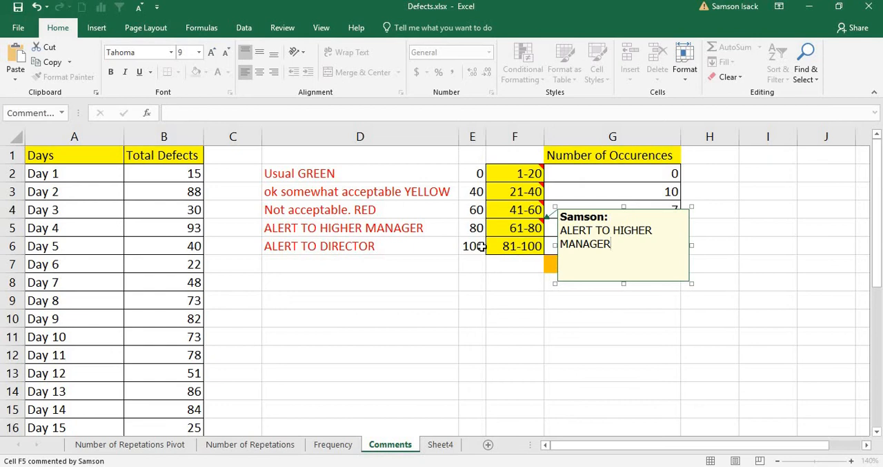
# Copy the note text "ALERT TO DIRECTOR" from inside cell D6 and select the 81-100 range in cell F6.
pyautogui.doubleClick(410, 249)
pyautogui.moveTo(410, 248); pyautogui.dragTo(265, 247)
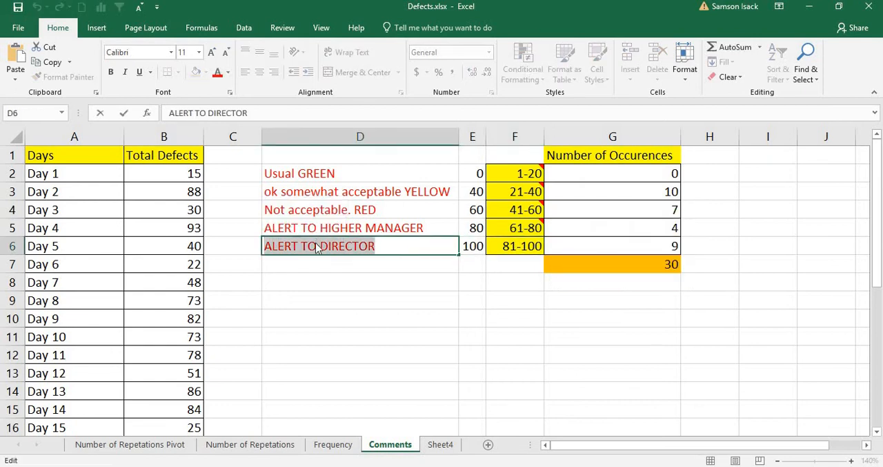
pyautogui.rightClick(316, 249)
pyautogui.click(339, 267)
pyautogui.click(534, 246)
pyautogui.rightClick(534, 246)
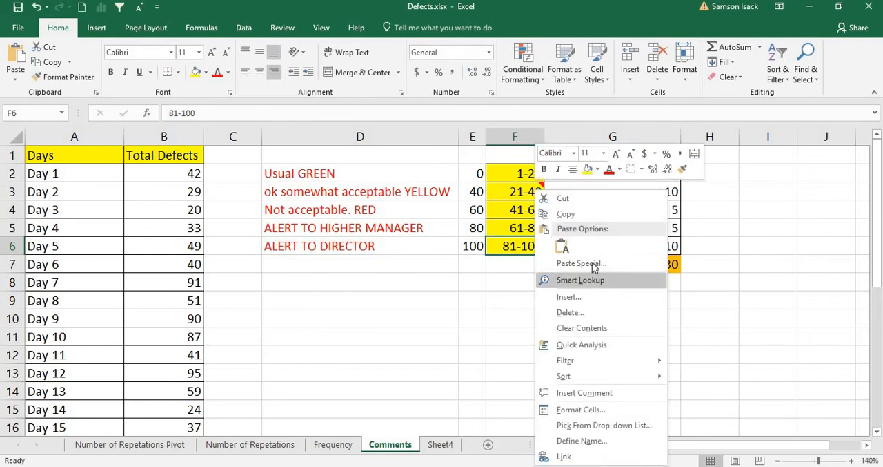
pyautogui.click(592, 263)
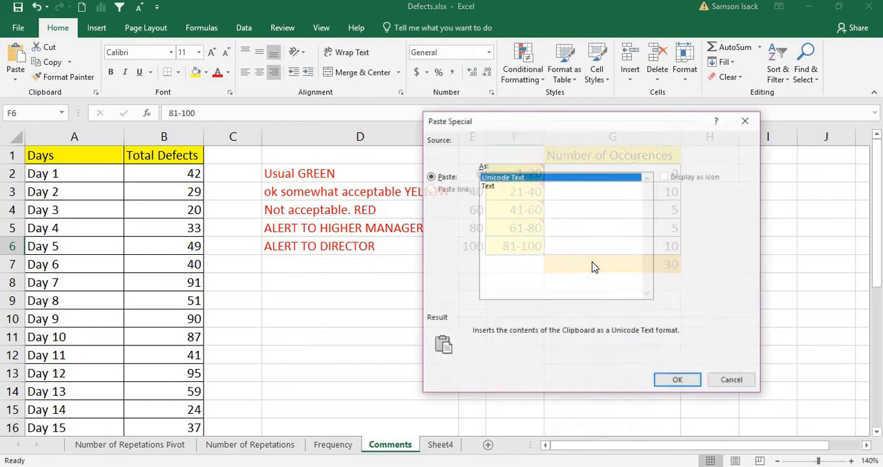
pyautogui.click(748, 120)
# Insert a comment on the 81-100 range in cell F6 and paste "ALERT TO DIRECTOR" into it.
pyautogui.rightClick(508, 247)
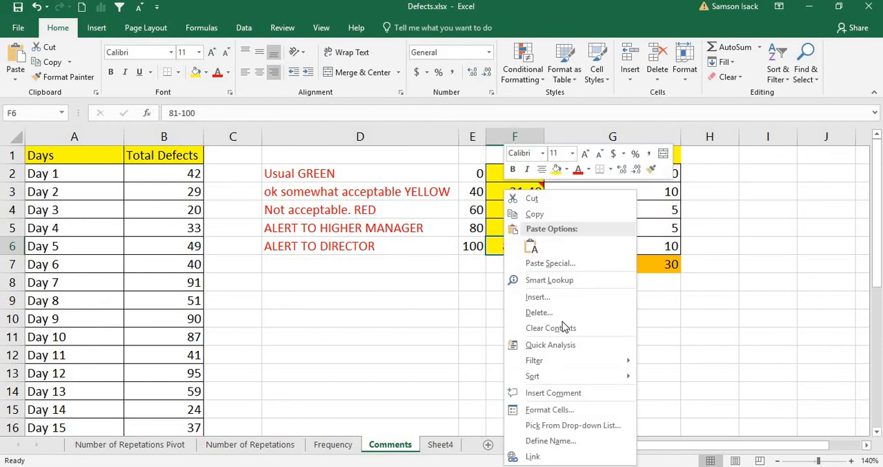
pyautogui.click(560, 392)
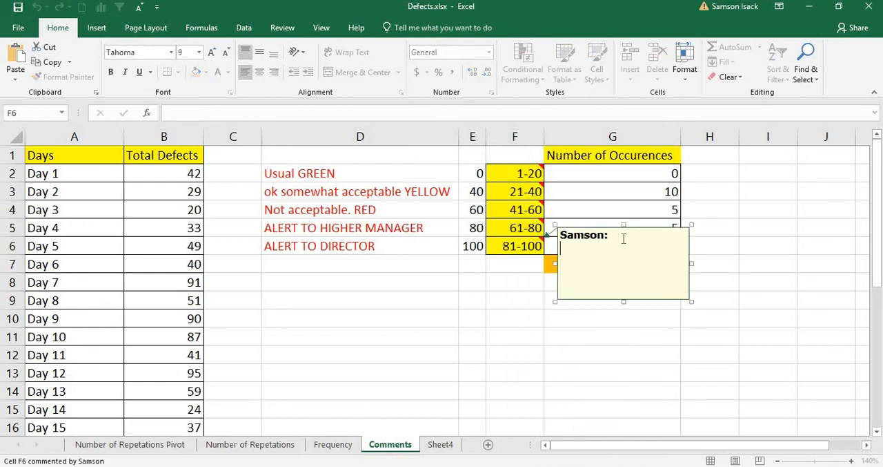
pyautogui.rightClick(604, 267)
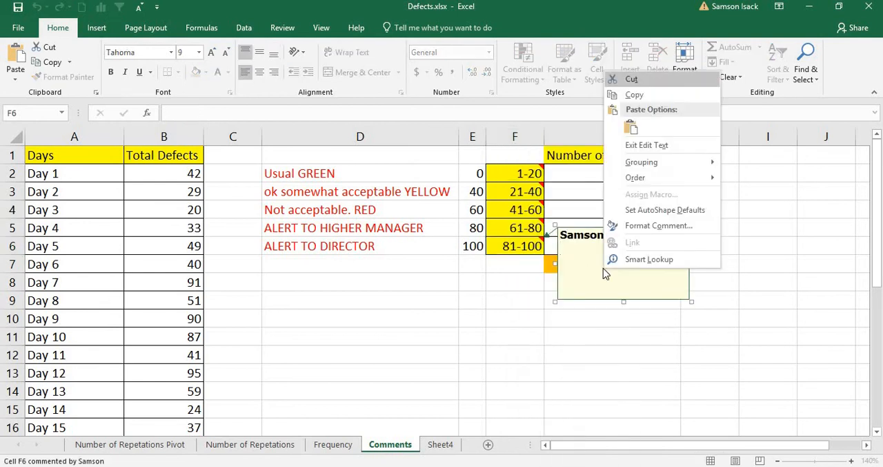
pyautogui.click(632, 128)
pyautogui.click(516, 281)
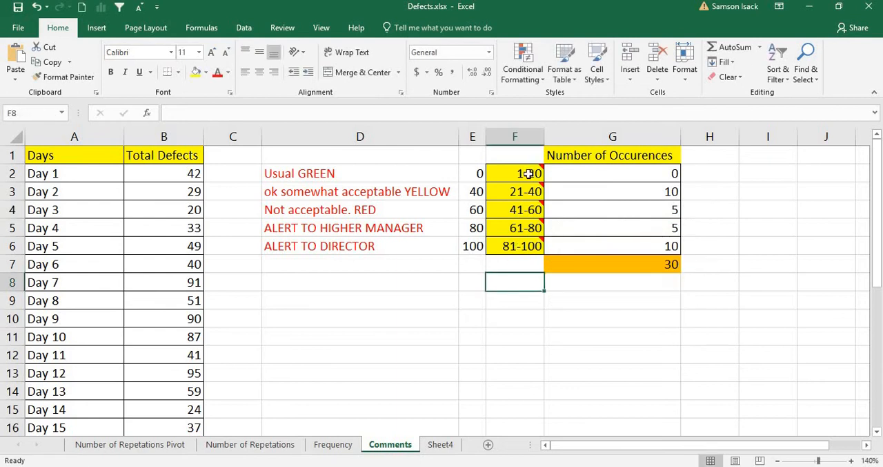
# Edit the comment on the 1-20 range in cell F2 so it reads "-- Usual Green -----".
pyautogui.moveTo(522, 246)
pyautogui.moveTo(511, 173)
pyautogui.click(531, 172)
pyautogui.rightClick(533, 174)
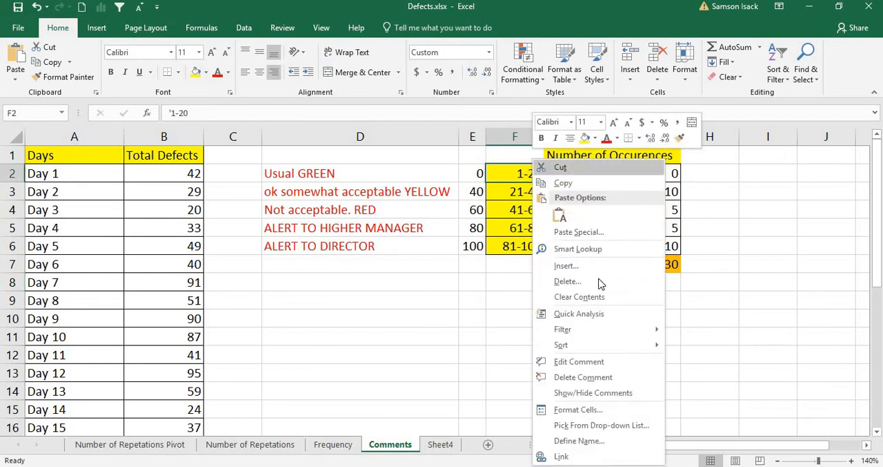
pyautogui.click(599, 368)
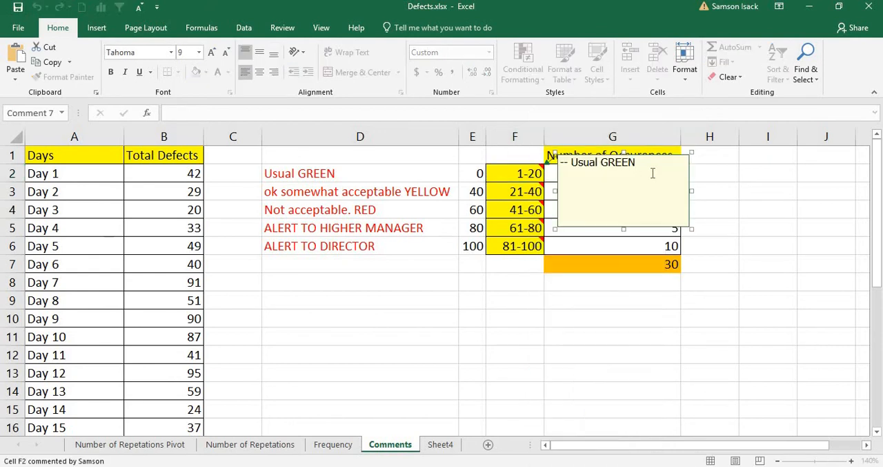
pyautogui.press('BackSpace')
pyautogui.press('BackSpace')
pyautogui.press('BackSpace')
pyautogui.press('BackSpace')
pyautogui.write('reen -----')
pyautogui.click(509, 232)
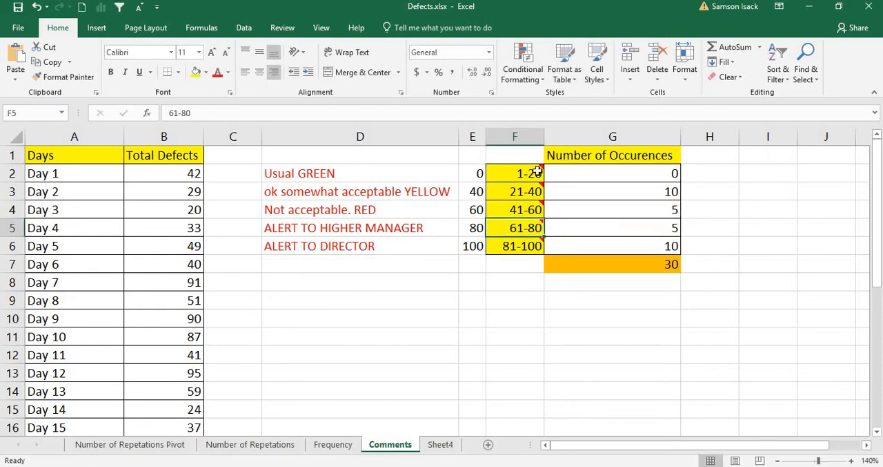
# Display the comment on cell F2 to check its edited text.
pyautogui.moveTo(529, 173)
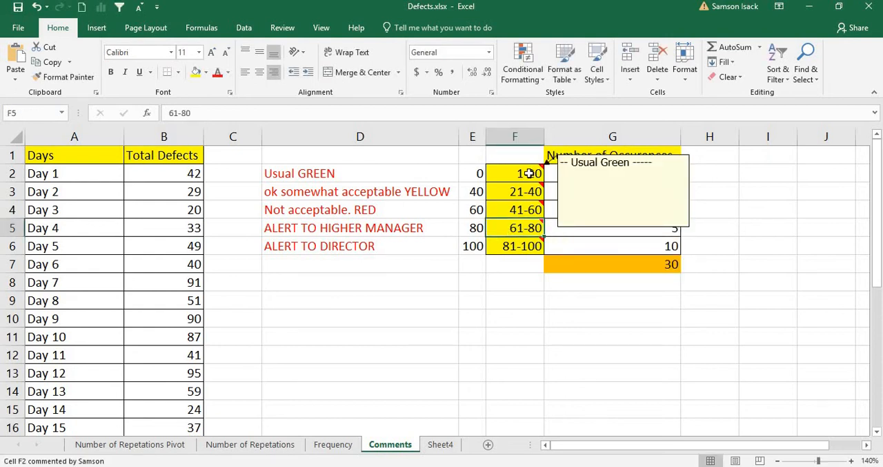
pyautogui.click(423, 208)
pyautogui.click(495, 173)
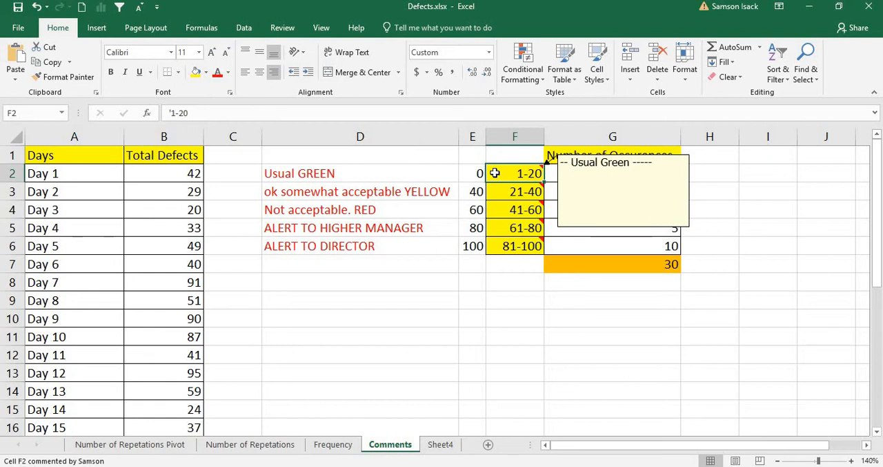
pyautogui.moveTo(513, 177)
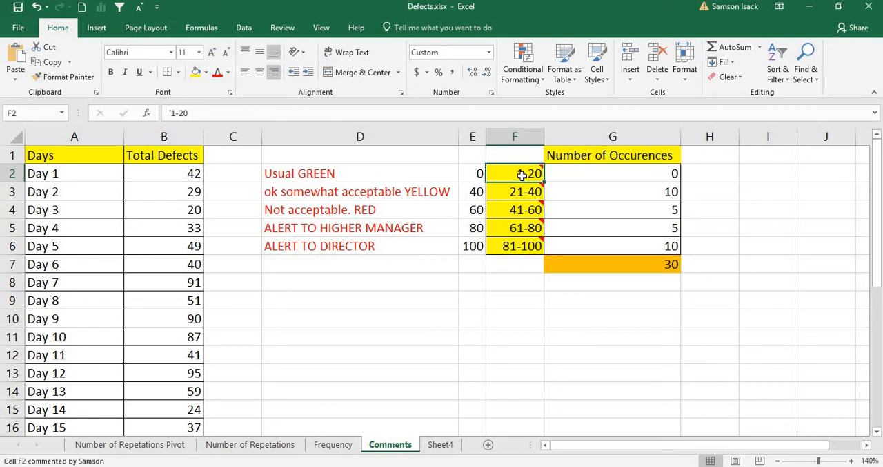
# Keep the comment on the 21-40 range in F3 permanently shown and move its box to rows 8-10 around column D.
pyautogui.moveTo(518, 194)
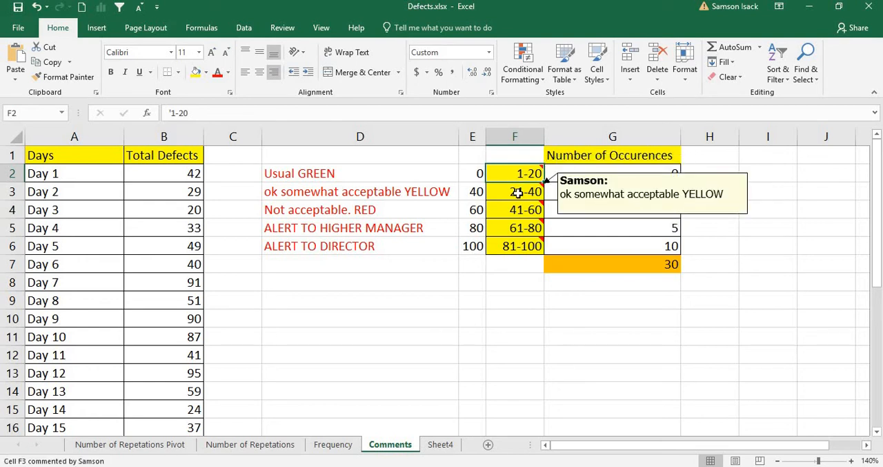
pyautogui.rightClick(518, 194)
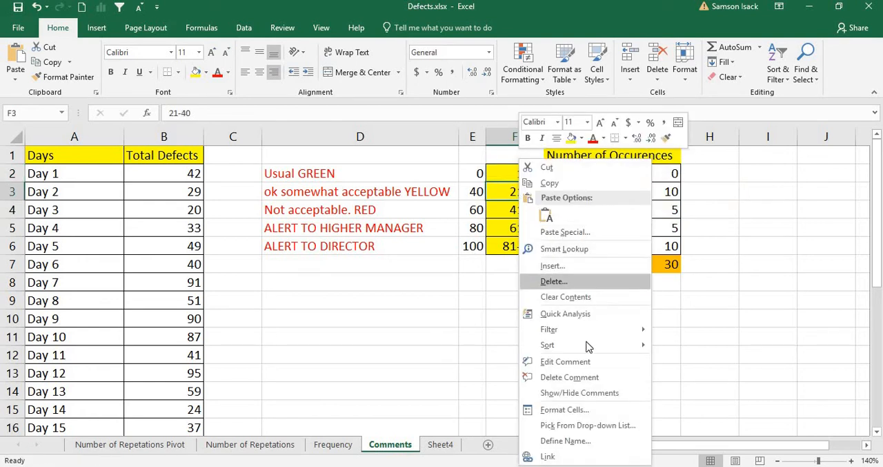
pyautogui.click(595, 395)
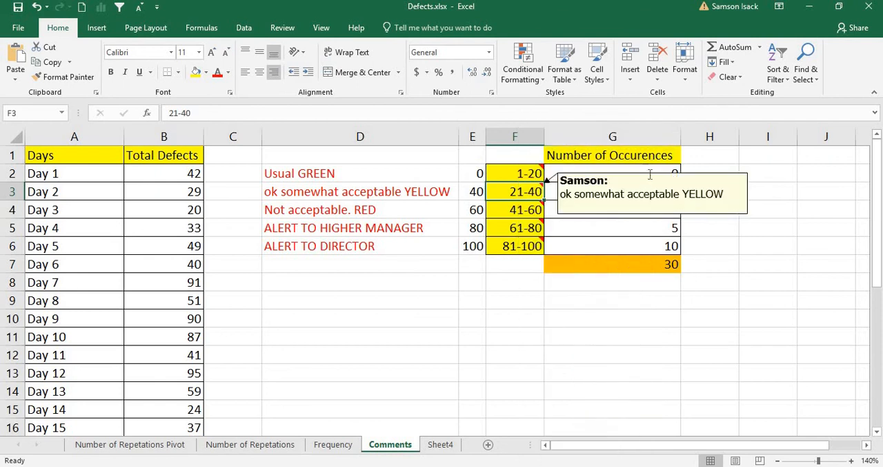
pyautogui.moveTo(650, 174); pyautogui.dragTo(337, 288)
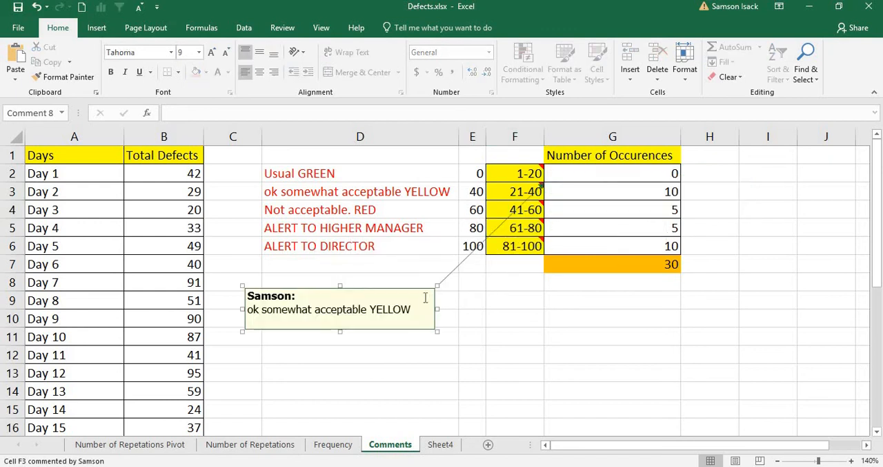
pyautogui.click(498, 350)
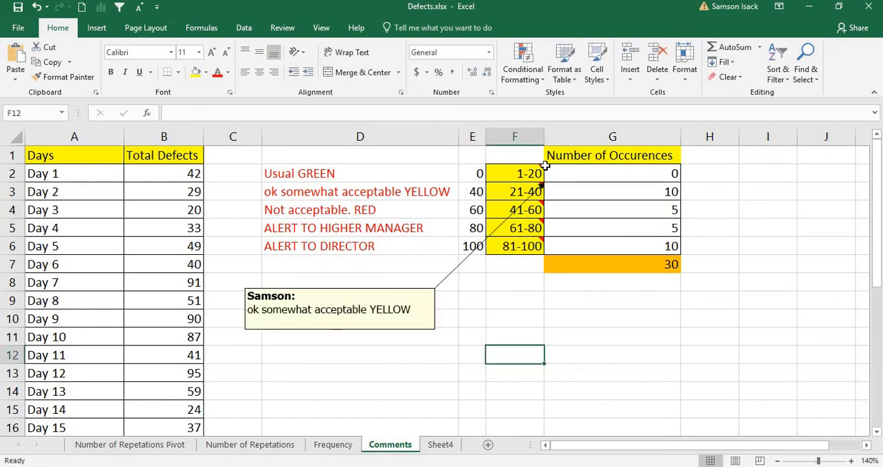
# Compare the permanently shown F3 comment with the pop-up comments on the other ranges in column F.
pyautogui.click(513, 193)
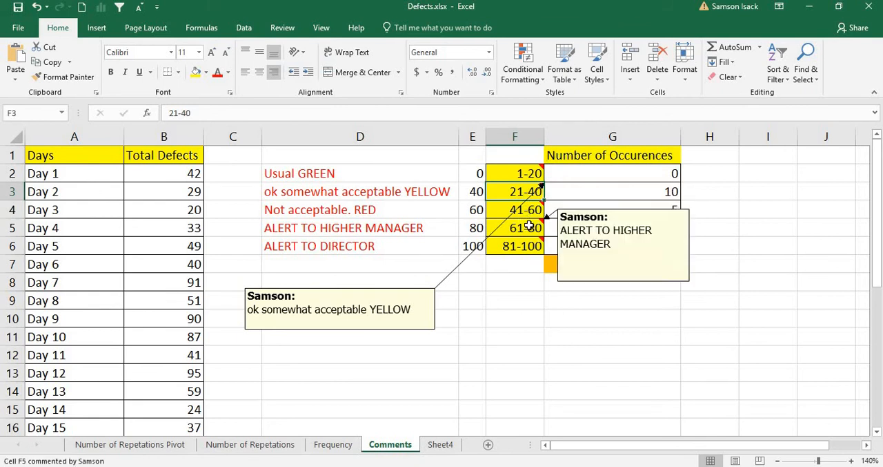
pyautogui.click(527, 247)
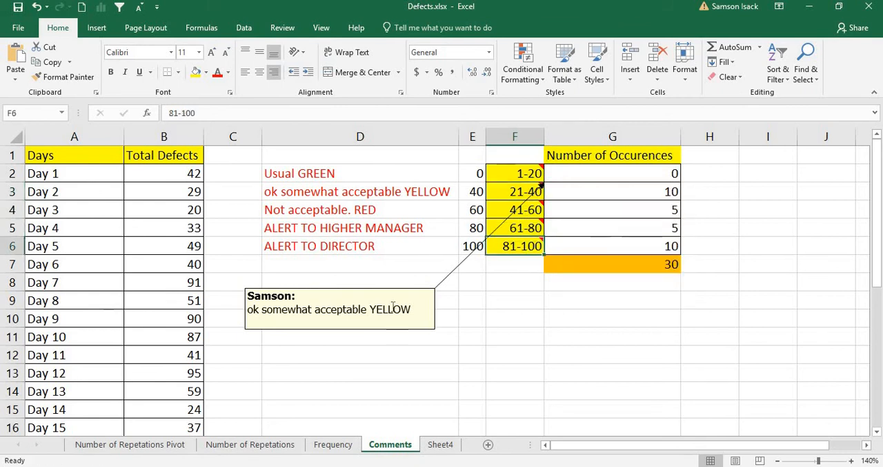
pyautogui.click(392, 306)
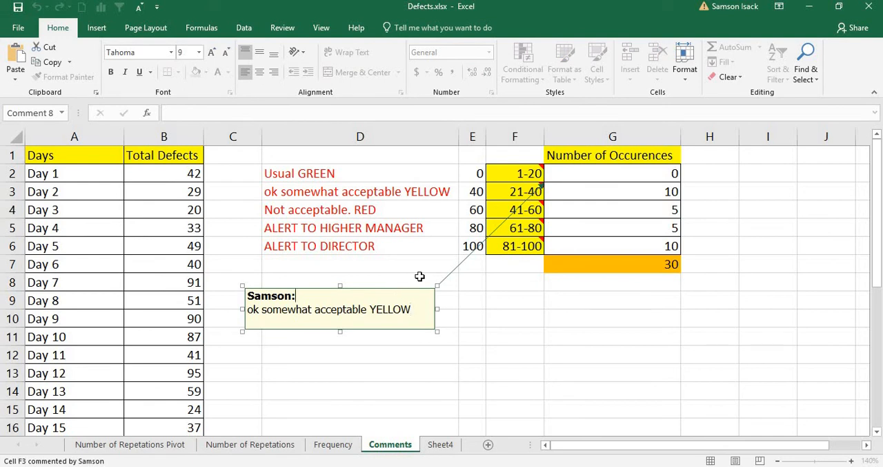
# Hide the permanently shown comment on the 21-40 range in cell F3 and check that it still pops up.
pyautogui.click(516, 192)
pyautogui.rightClick(517, 191)
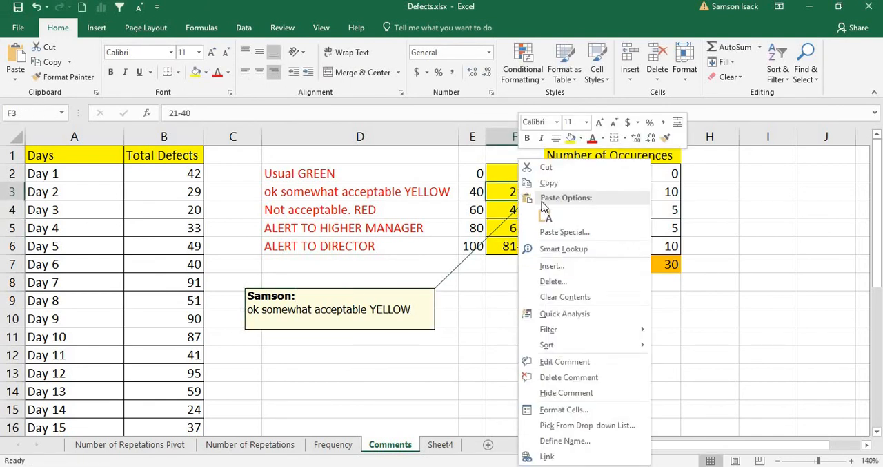
pyautogui.click(598, 392)
pyautogui.moveTo(526, 190)
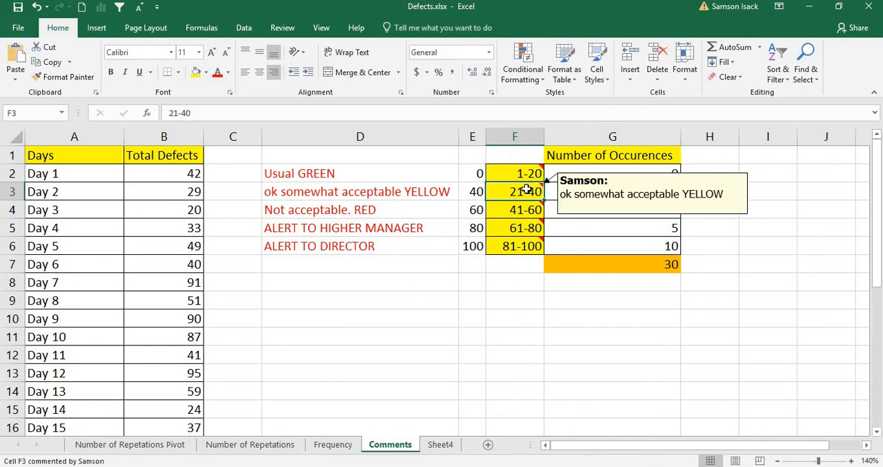
pyautogui.click(467, 331)
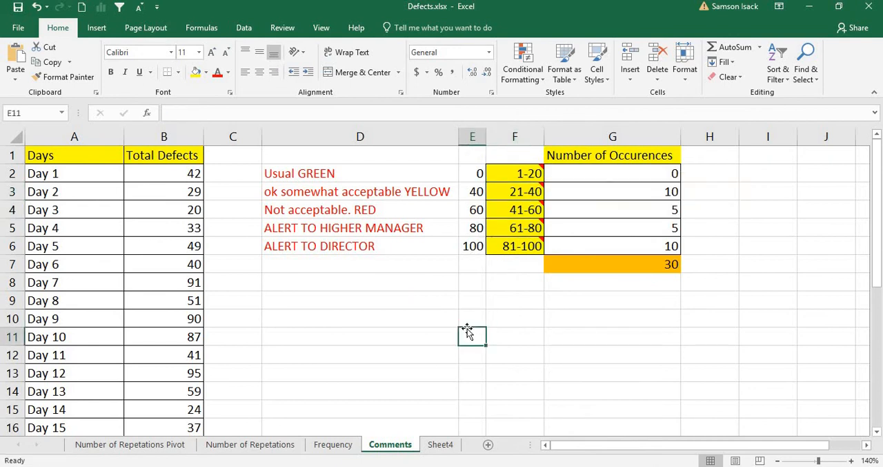
# Delete the comment from the 81-100 range in cell F6.
pyautogui.click(522, 245)
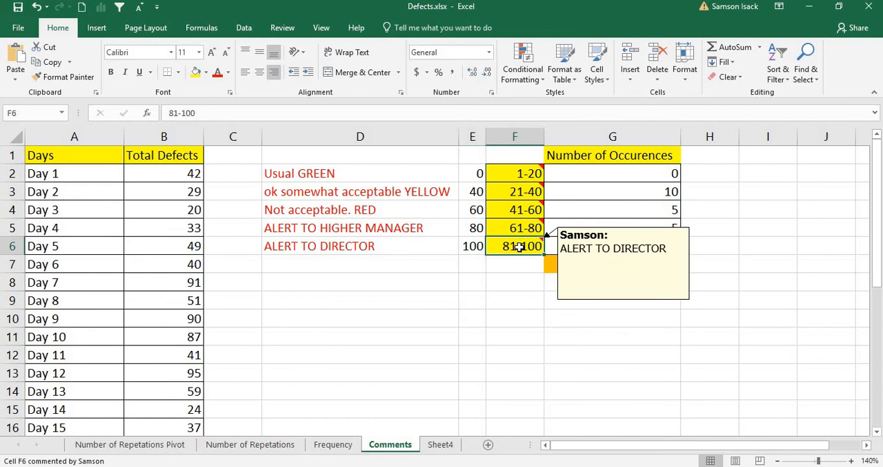
pyautogui.rightClick(520, 246)
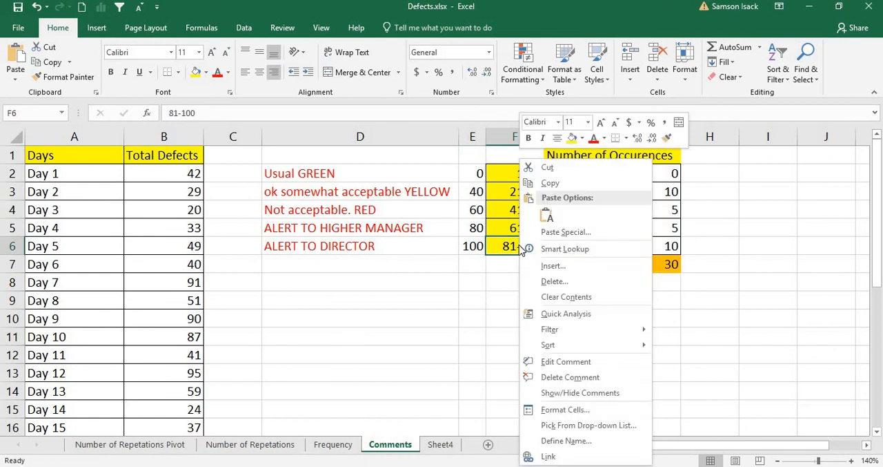
pyautogui.click(573, 377)
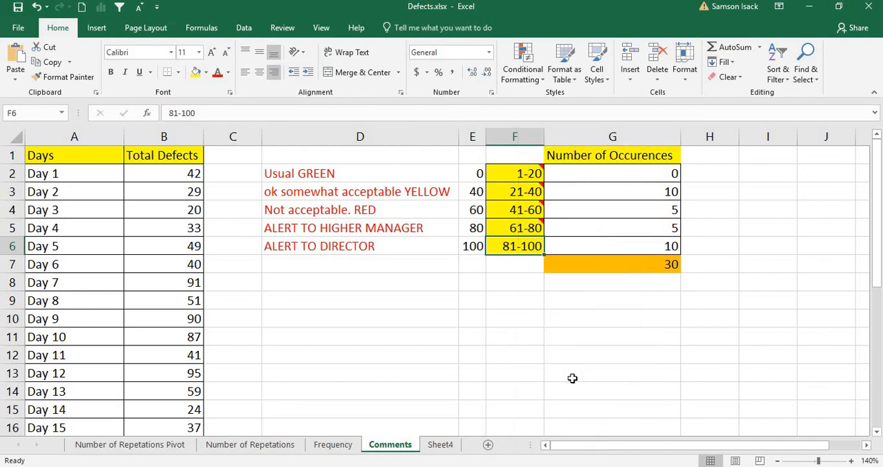
pyautogui.click(516, 280)
pyautogui.press('Up')
pyautogui.press('Up')
pyautogui.click(314, 335)
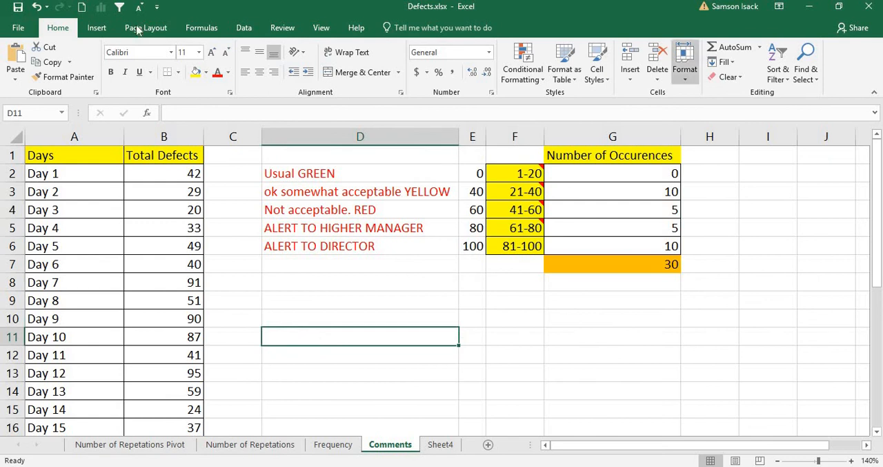
# Add the comment "Total Defects from Production" to the Total Defects header in cell B1 and display it to check.
pyautogui.click(186, 153)
pyautogui.rightClick(188, 153)
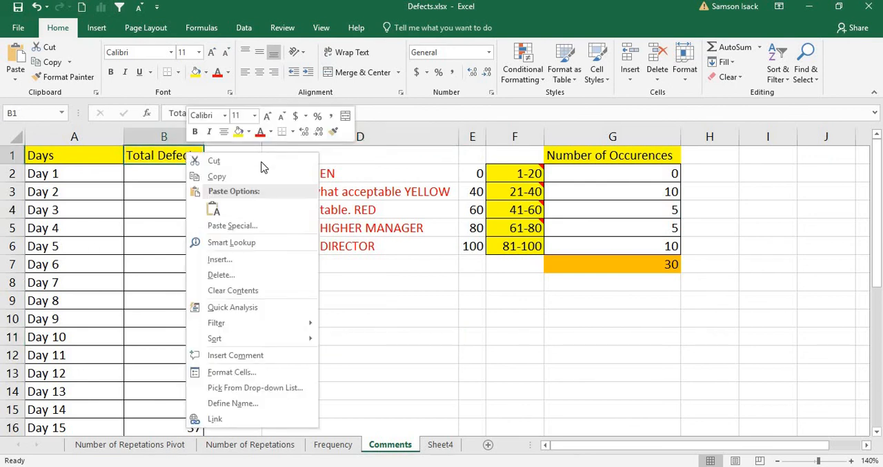
pyautogui.click(256, 355)
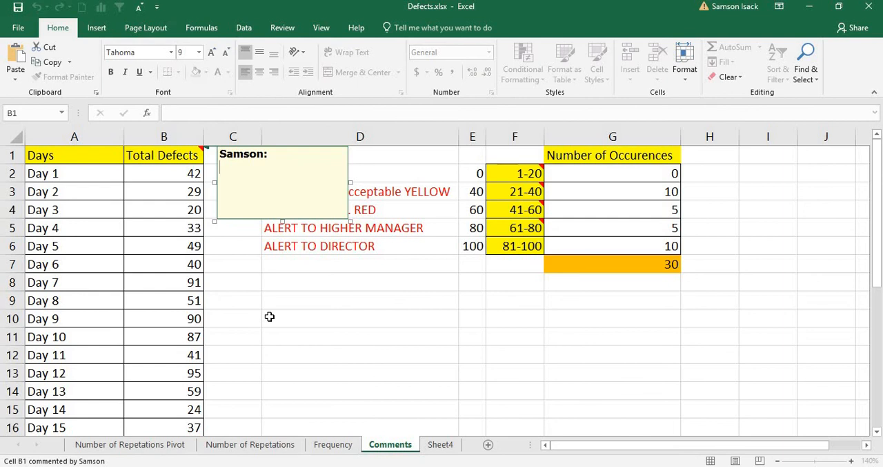
pyautogui.write('Total Defec')
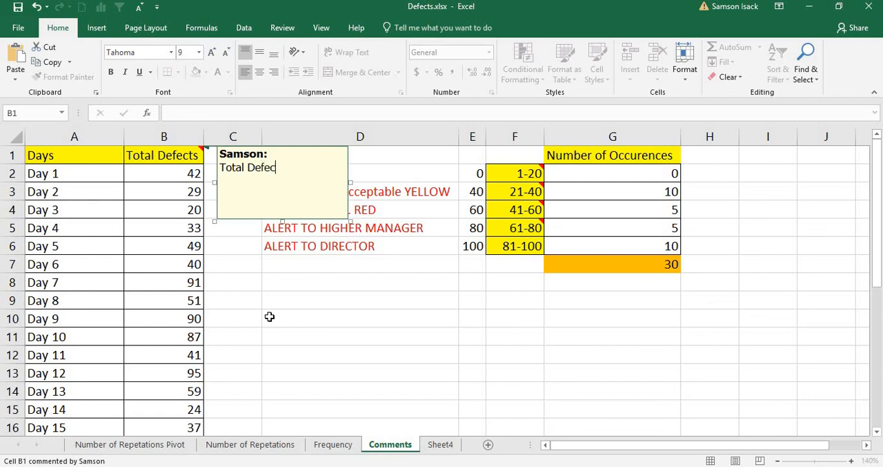
pyautogui.write('ts from Production')
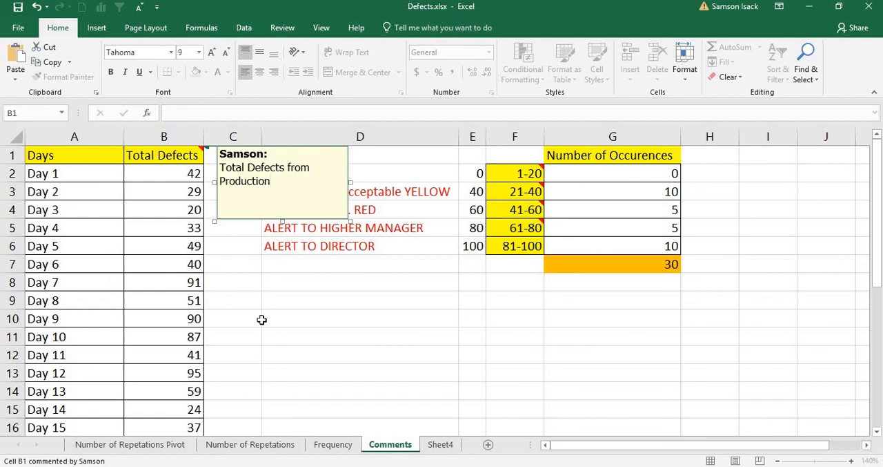
pyautogui.click(260, 319)
pyautogui.moveTo(189, 155)
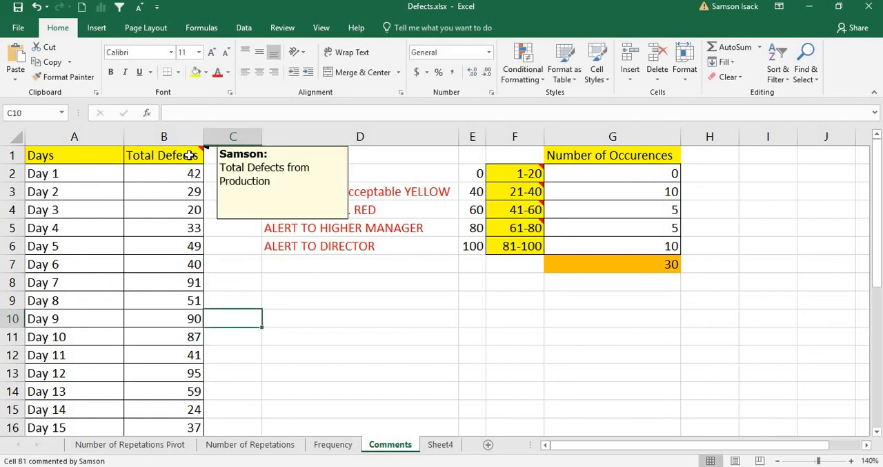